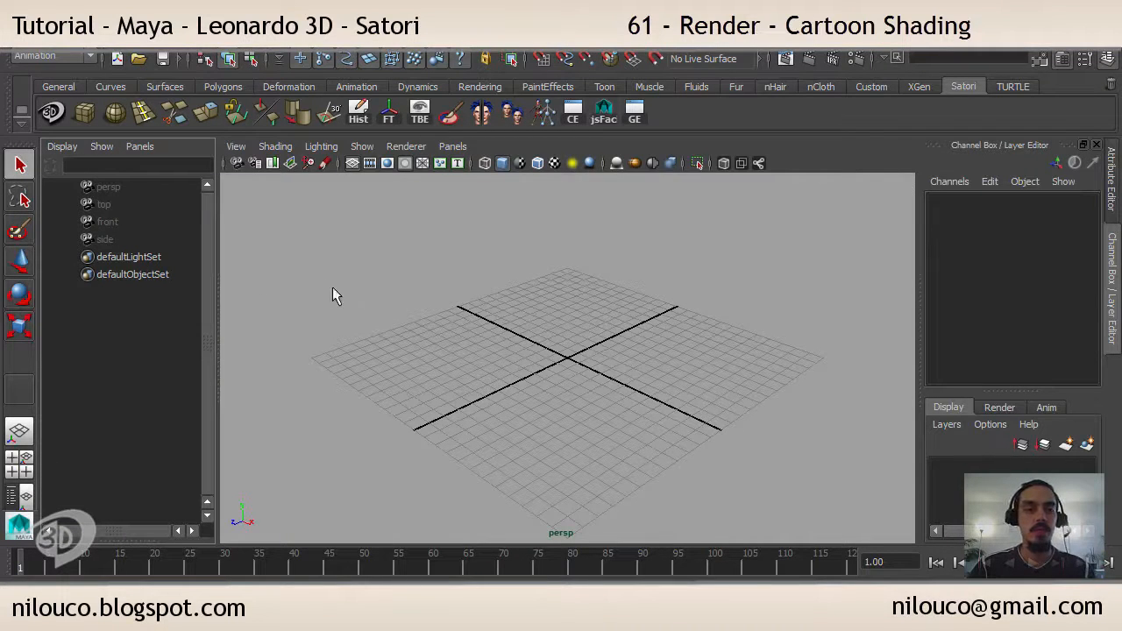
Create a polygon sphere at the origin of the perspective view
left_click(115, 112)
scroll(517, 353, "up", 3)
scroll(614, 342, "up", 2)
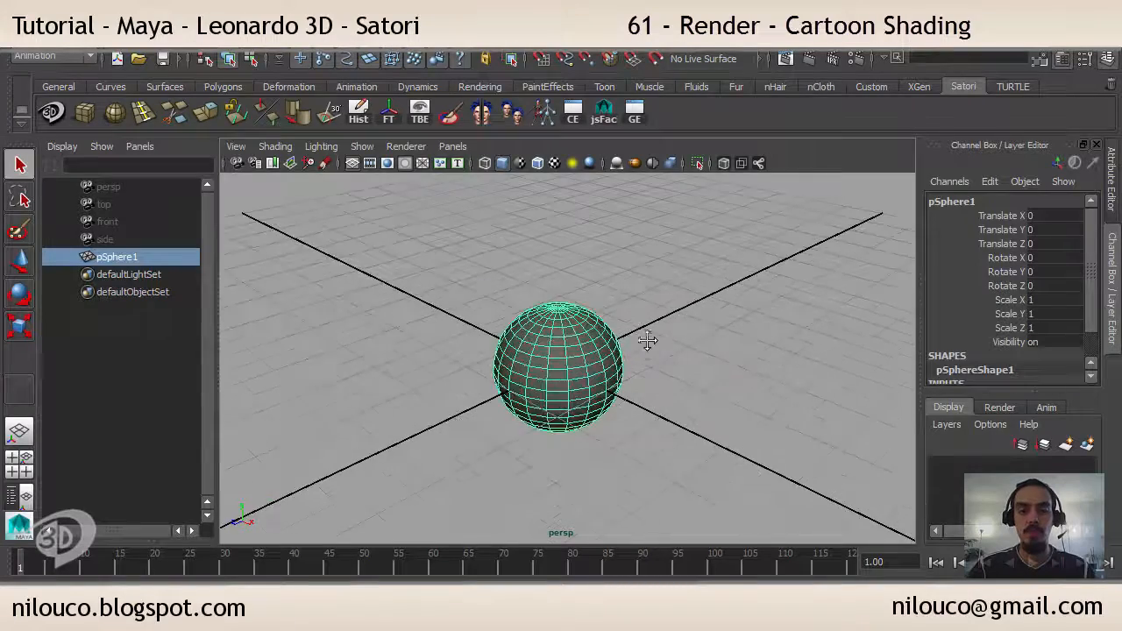
mouse_move(647, 341)
left_mouse_down("alt")
mouse_move(667, 368)
mouse_move(628, 346)
left_mouse_up("alt")
middle_click_drag(628, 347, 613, 341, "alt")
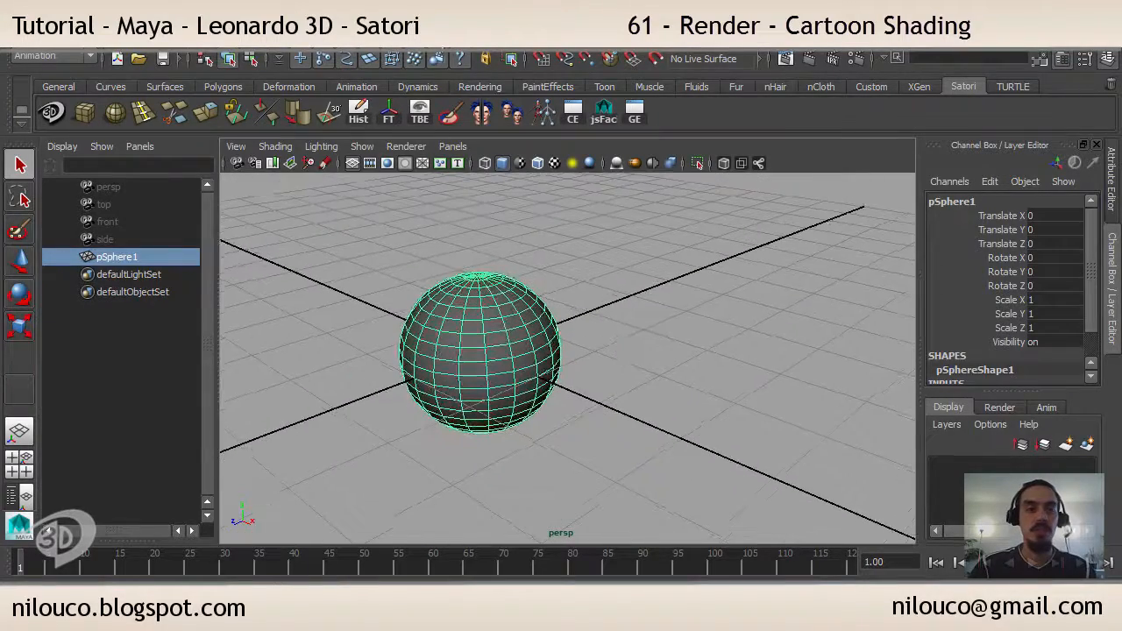
Add a Hypershade shortcut to the Satori shelf and open the Hypershade editor
left_click(206, 41)
mouse_move(314, 62)
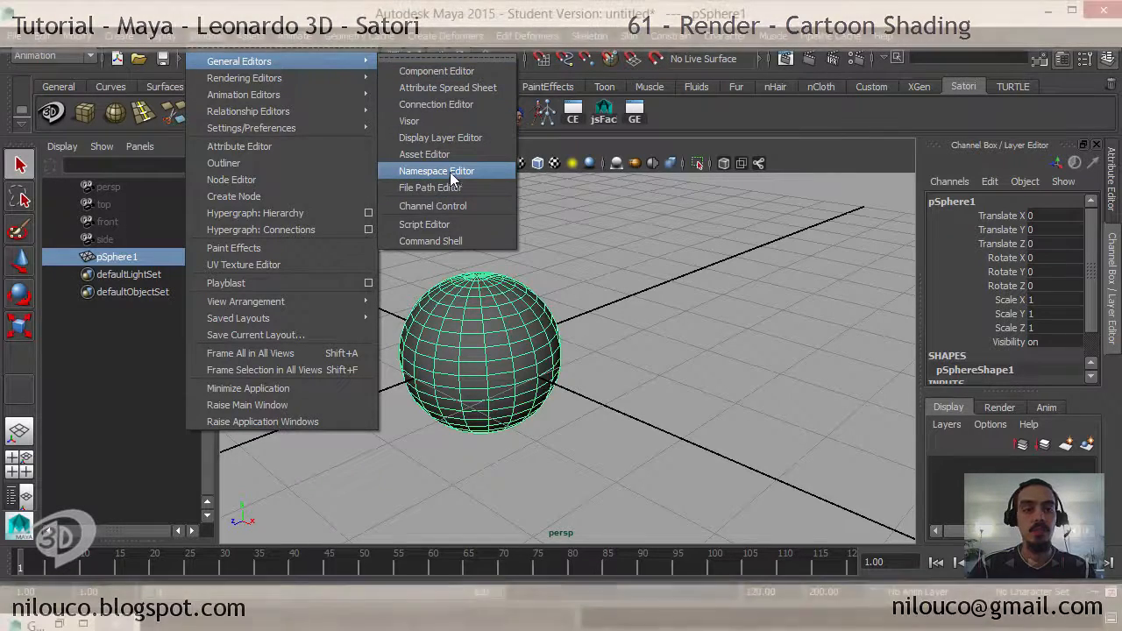
mouse_move(278, 79)
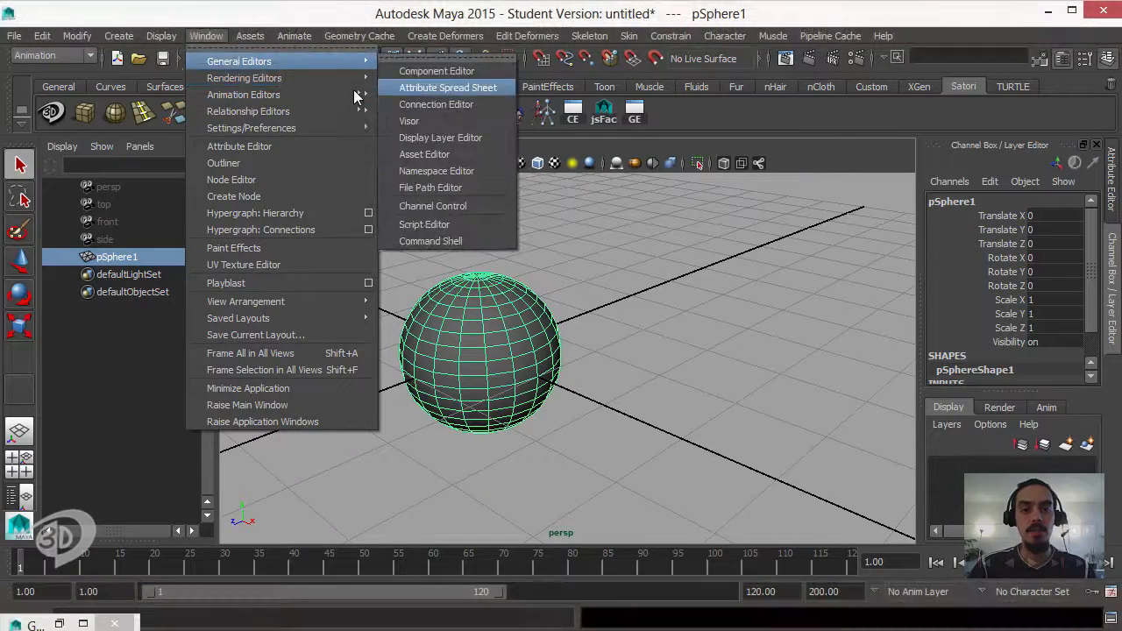
left_click(491, 121, "ctrl+shift")
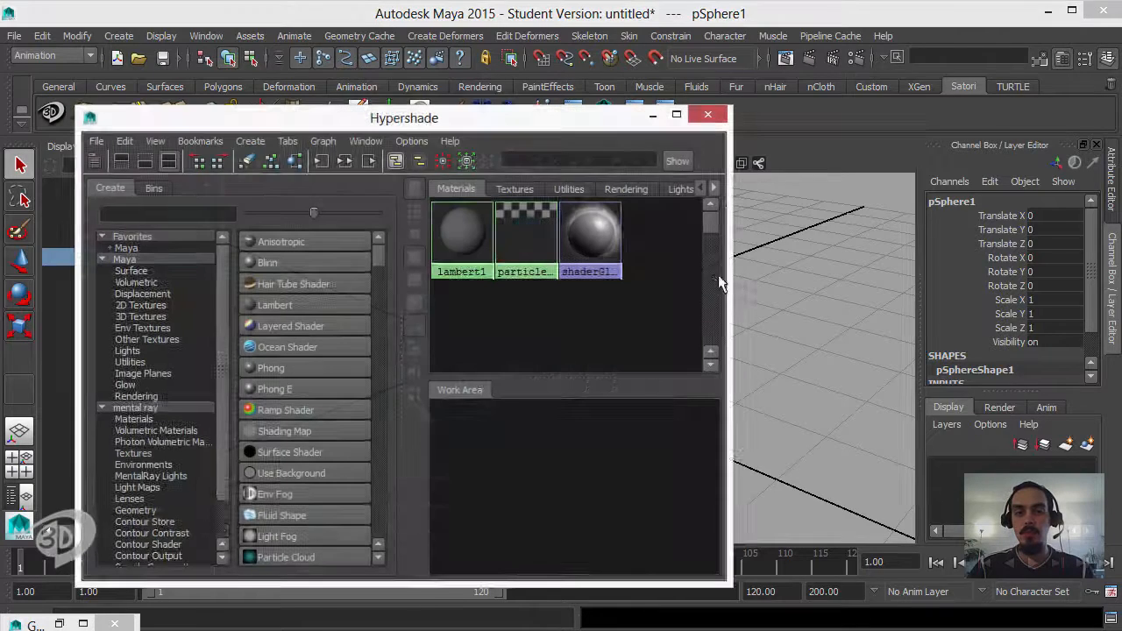
Move the Hypershade window aside so that the sphere in the perspective view is uncovered
double_click(538, 128)
left_click(538, 112)
double_click(689, 11)
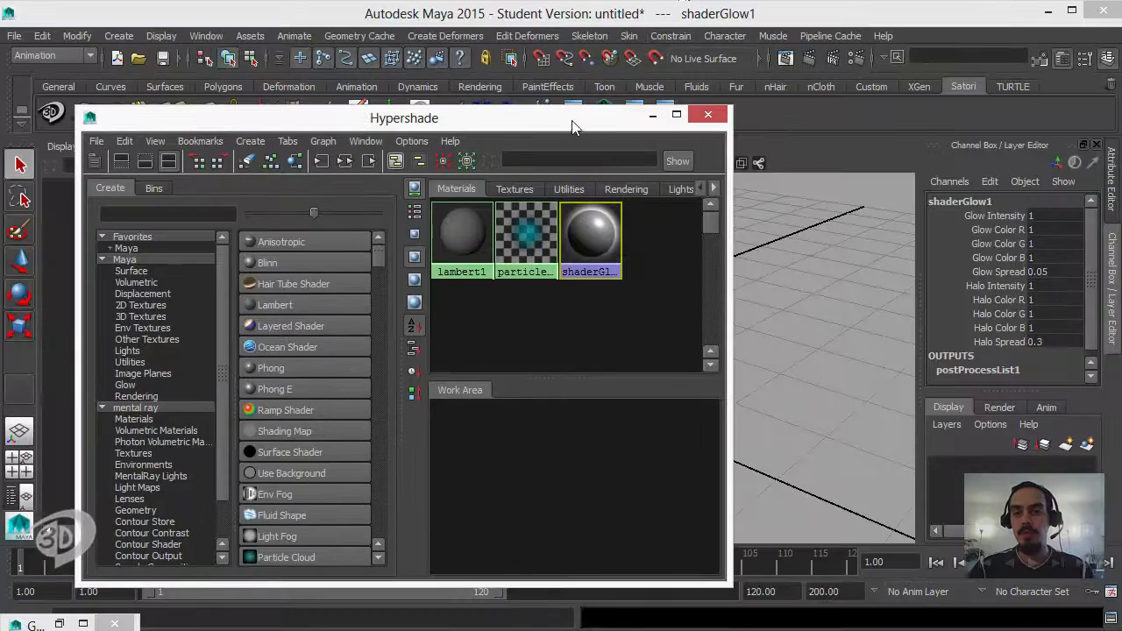
left_click_drag(574, 127, 311, 250)
left_click_drag(227, 253, 233, 201)
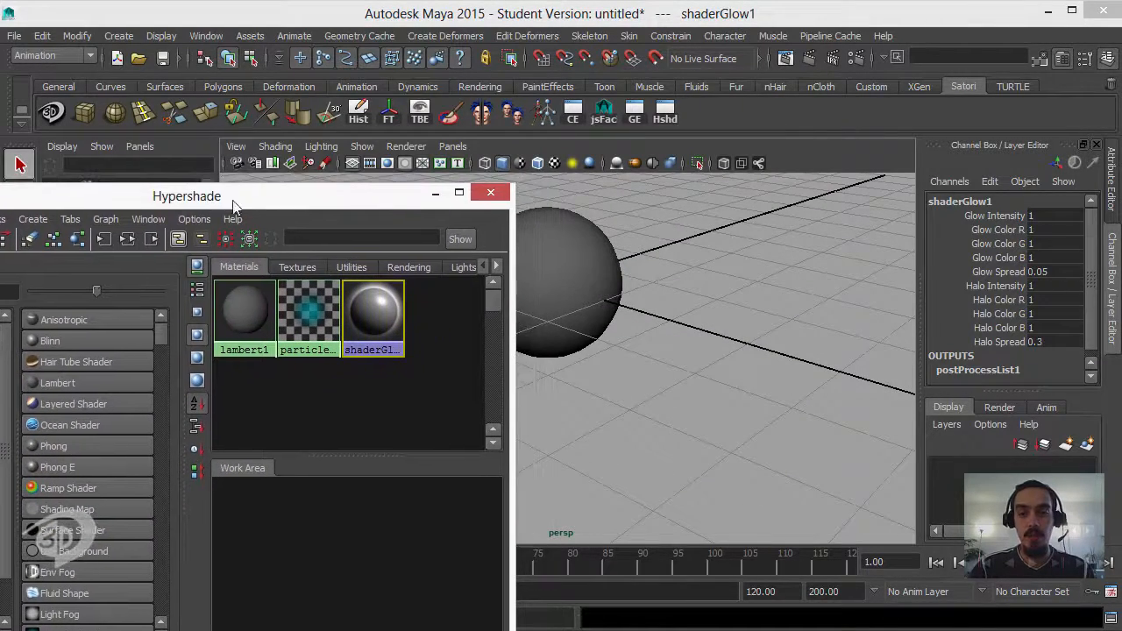
Duplicate the sphere twice and spread the copies out, placing the farthest one at about X 2.451, Y 1.596, Z -3.143
middle_click_drag(616, 306, 677, 336, "alt")
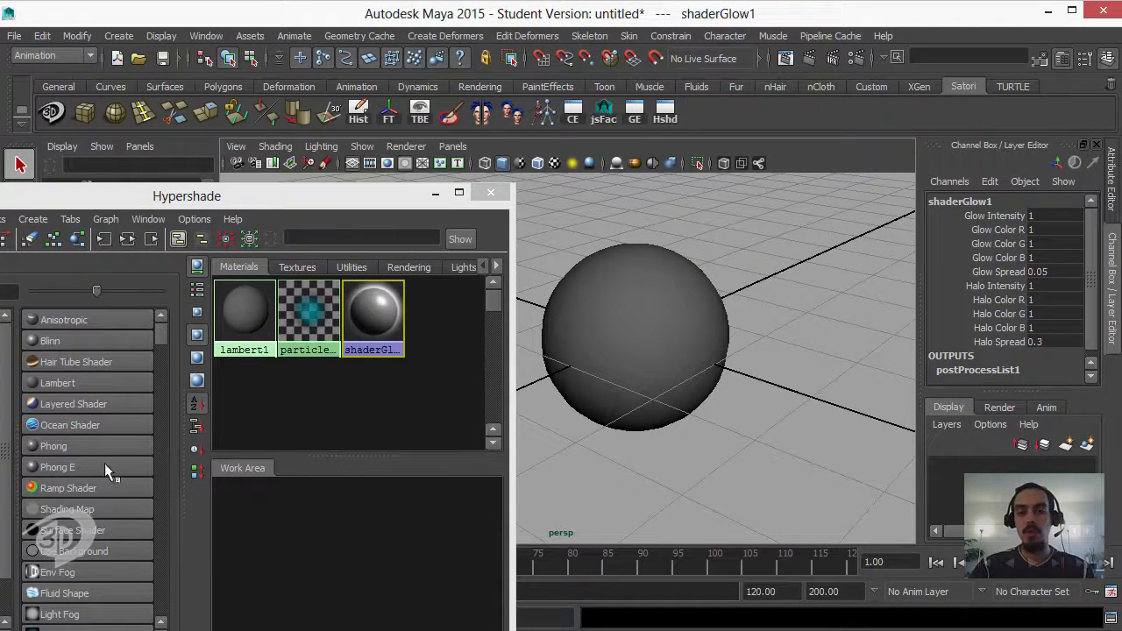
middle_click_drag(635, 302, 576, 285, "alt")
scroll(612, 317, "down", 3)
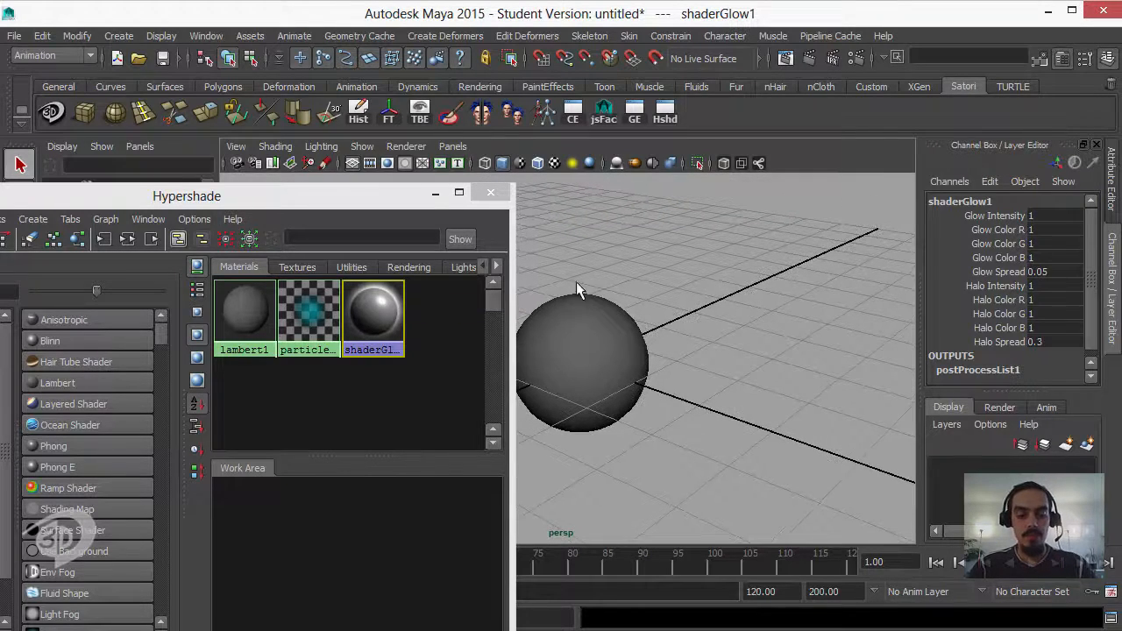
left_click(566, 389)
key("ctrl+d")
key("w")
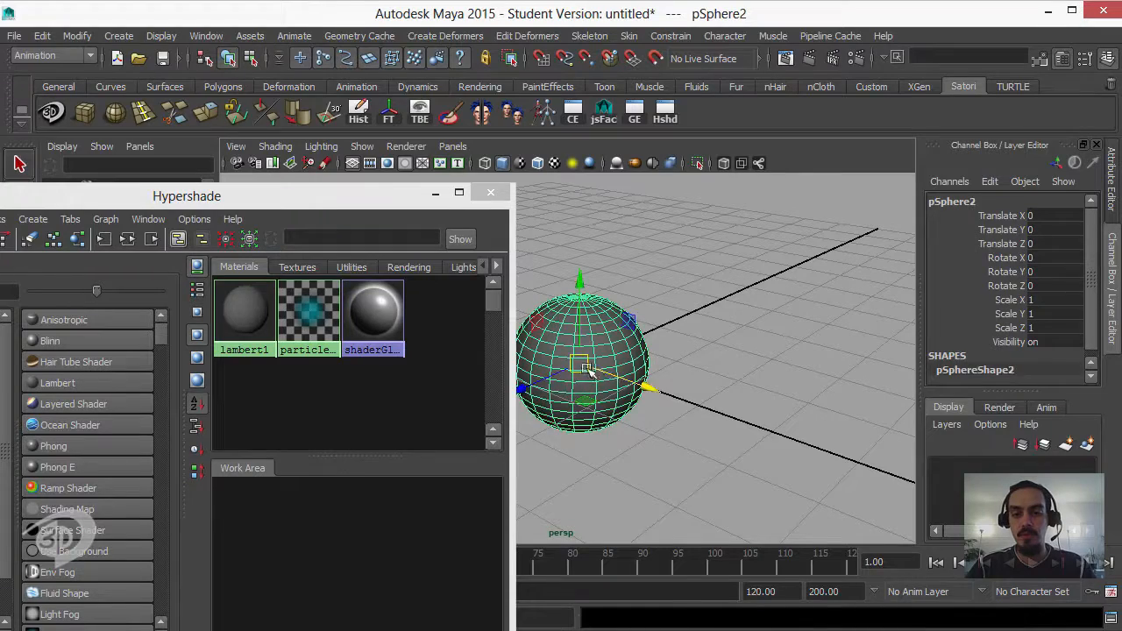
left_click_drag(579, 364, 858, 228)
key("ctrl+d")
right_click_drag(817, 255, 733, 286, "alt")
middle_click_drag(733, 286, 709, 314, "alt")
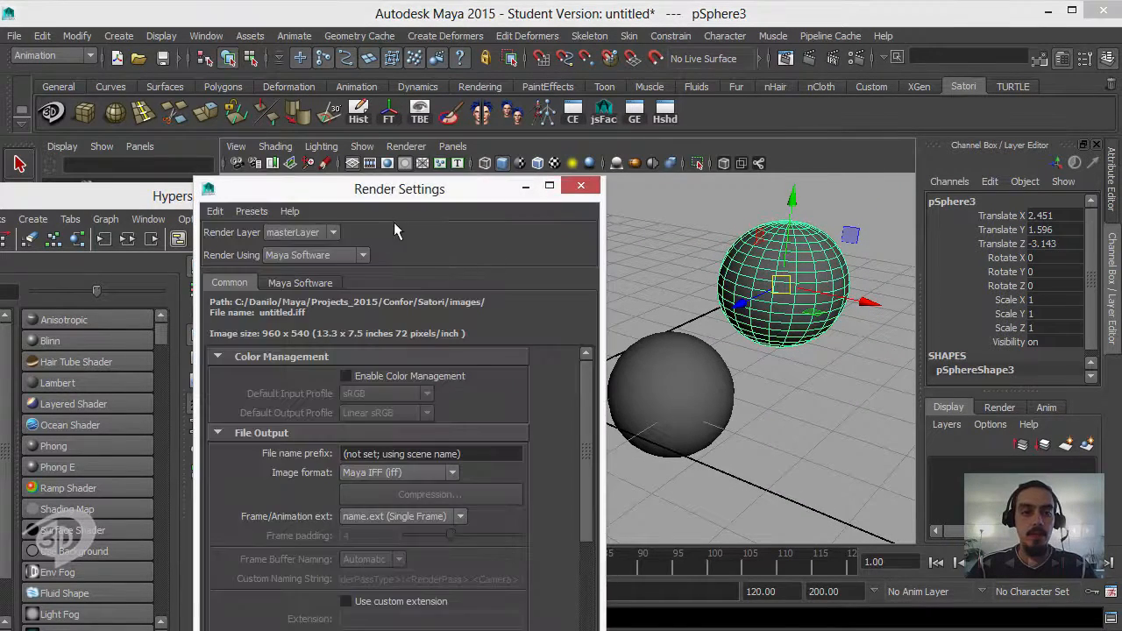
Set the Maya Software anti-aliasing quality to Production quality in the render settings
left_click_drag(400, 184, 389, 50)
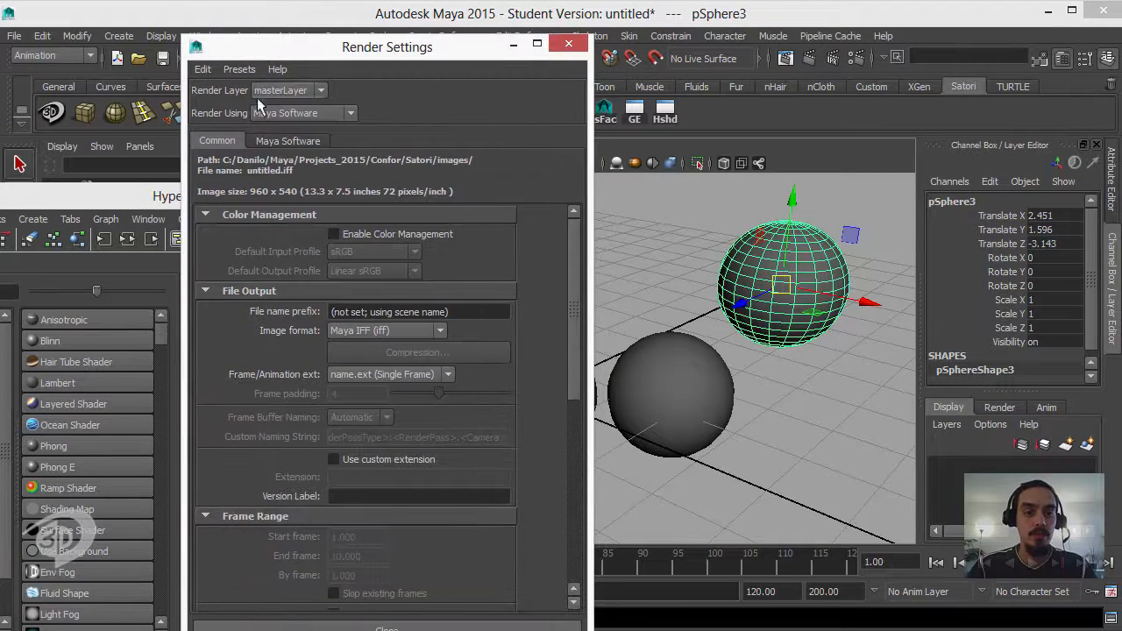
left_click(289, 142)
left_click(396, 185)
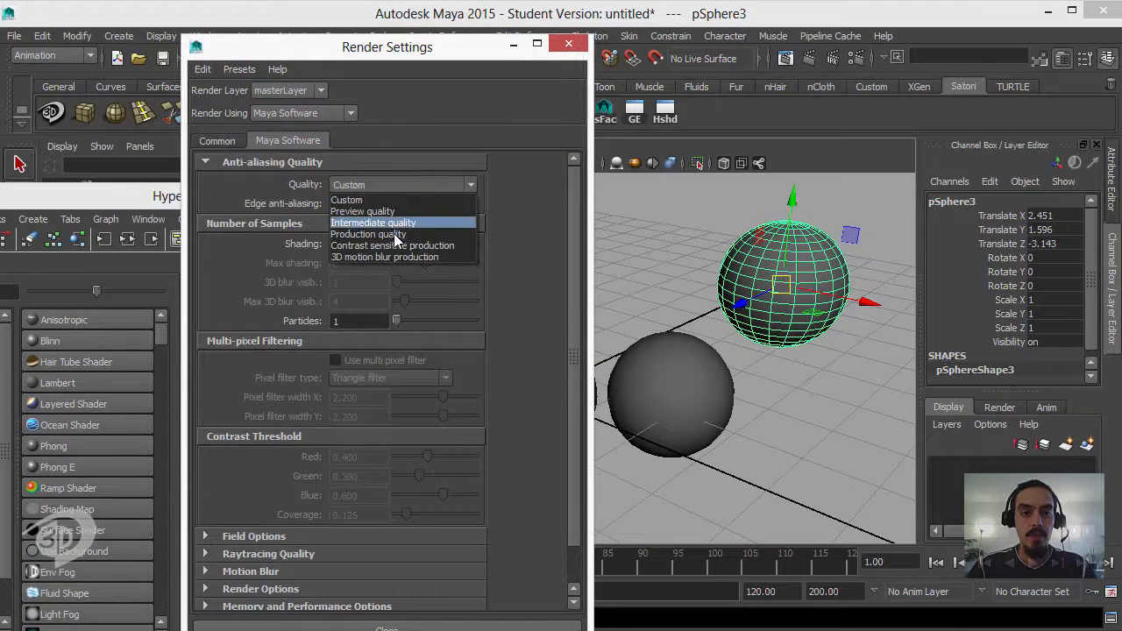
left_click(386, 234)
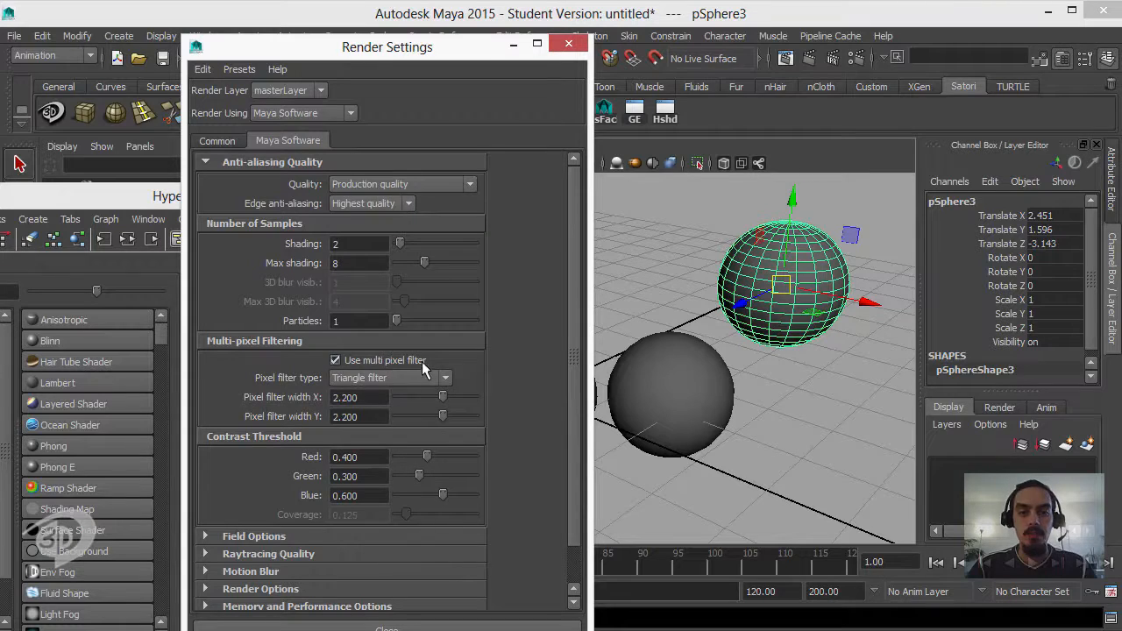
left_click(217, 141)
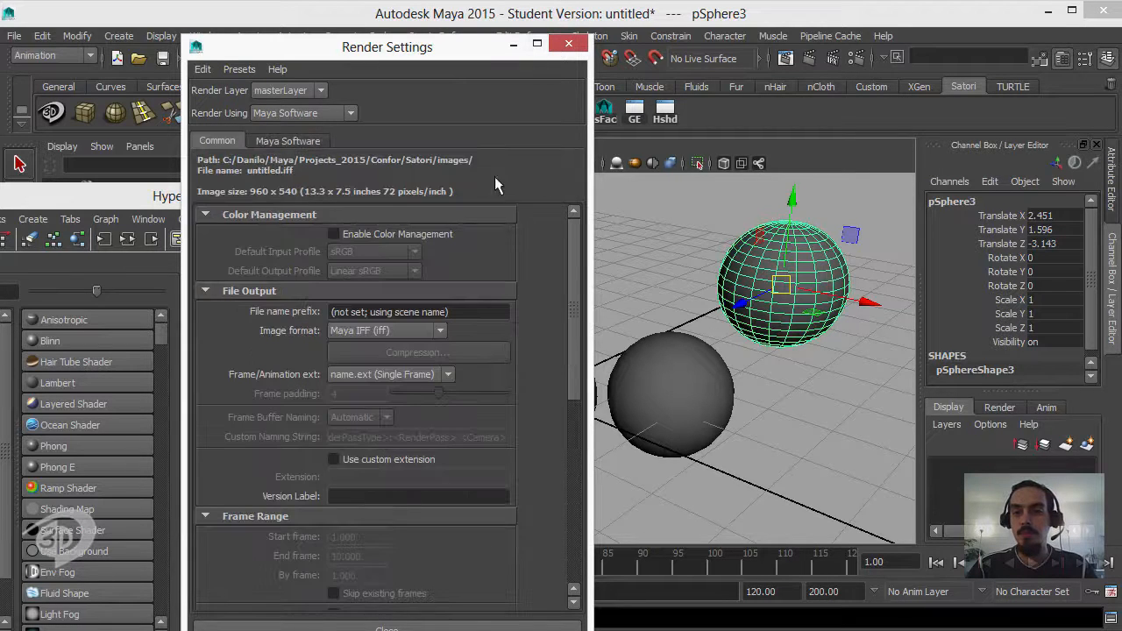
Render the perspective view to check the three spheres with their default shading, then put away the render windows
left_click(808, 57)
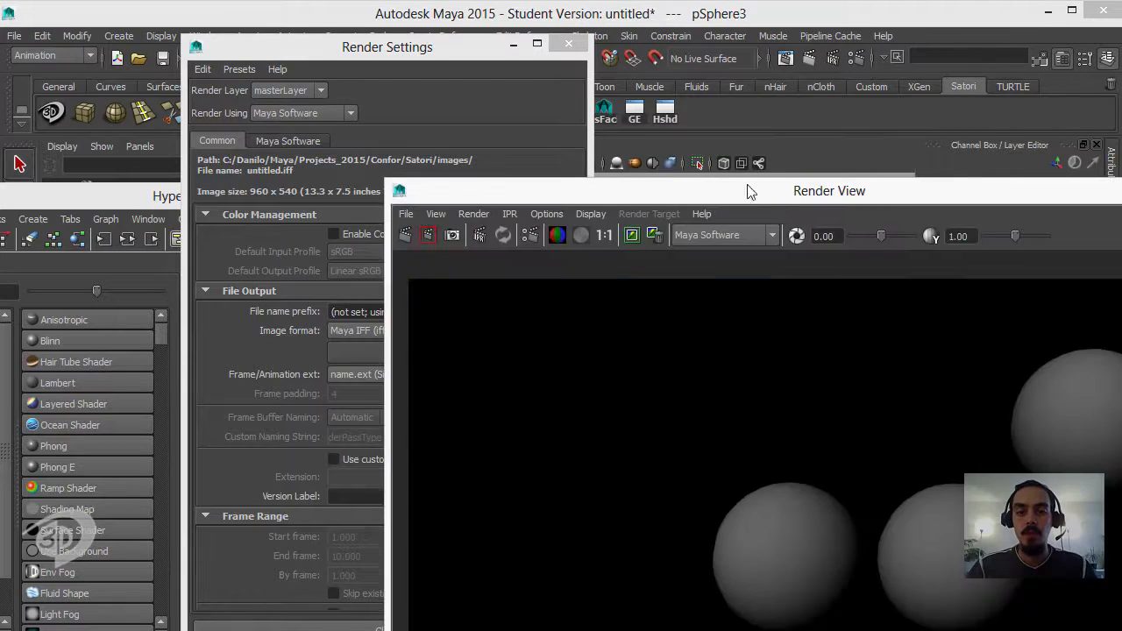
left_click_drag(745, 189, 426, 37)
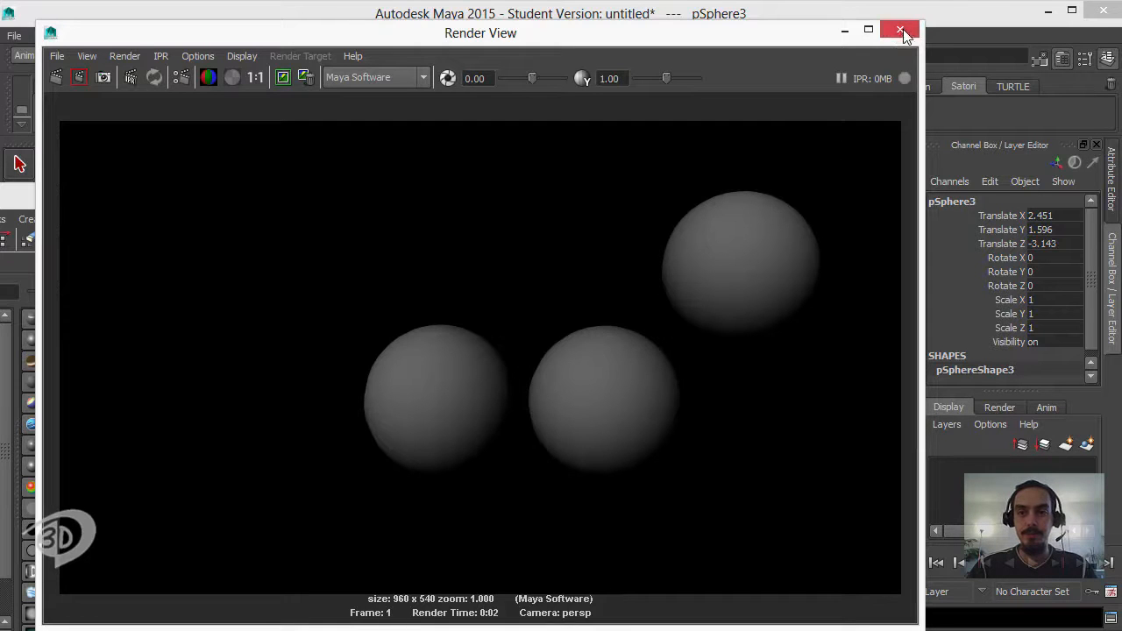
left_click(845, 32)
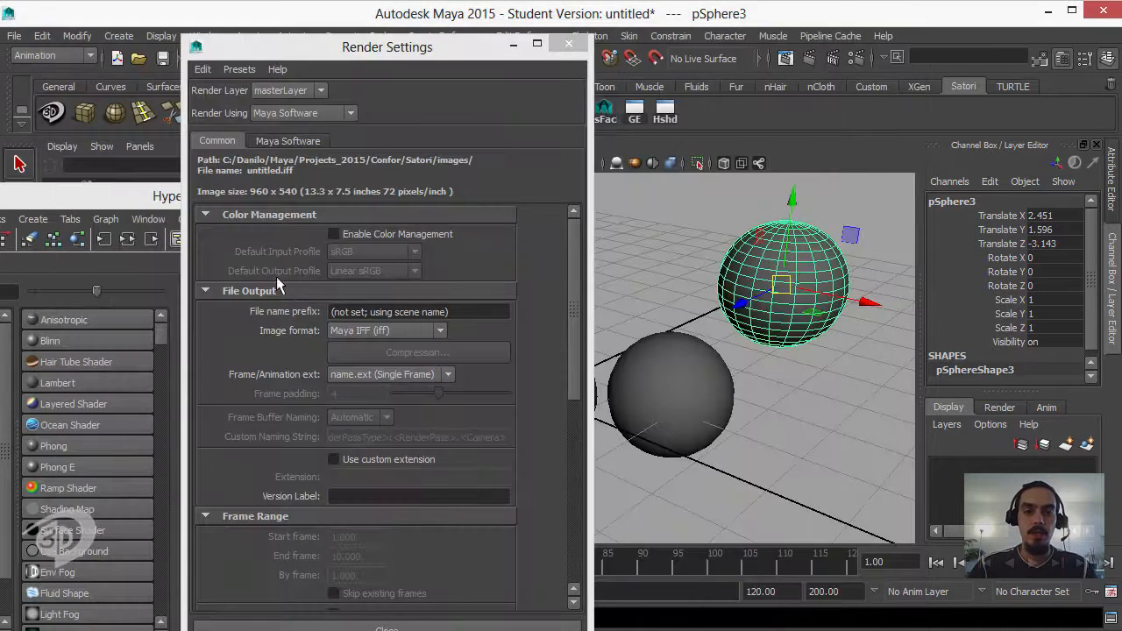
left_click(571, 31)
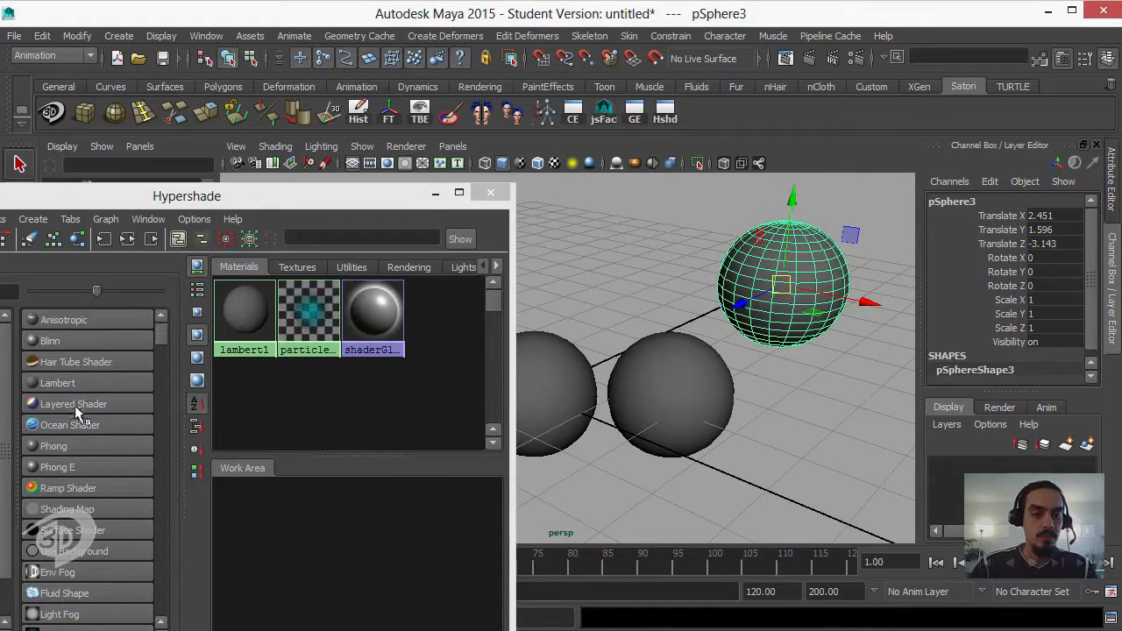
Create a Surface Shader material and assign it to the original sphere at the origin
left_click(101, 530)
left_click(100, 530)
left_click(551, 373)
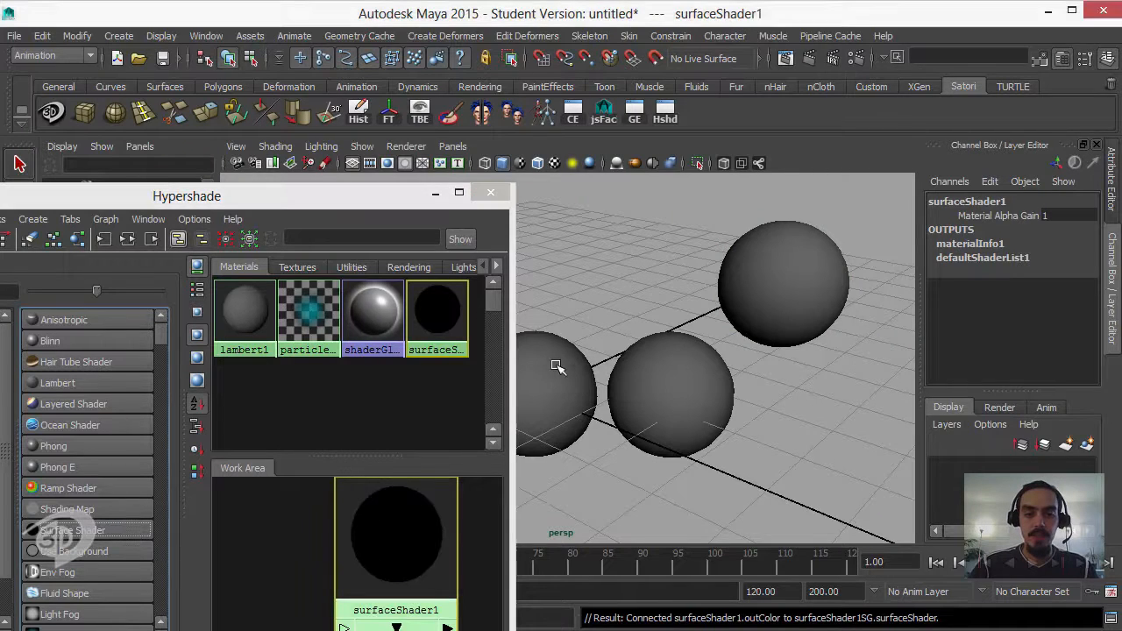
right_click_drag(396, 561, 398, 466)
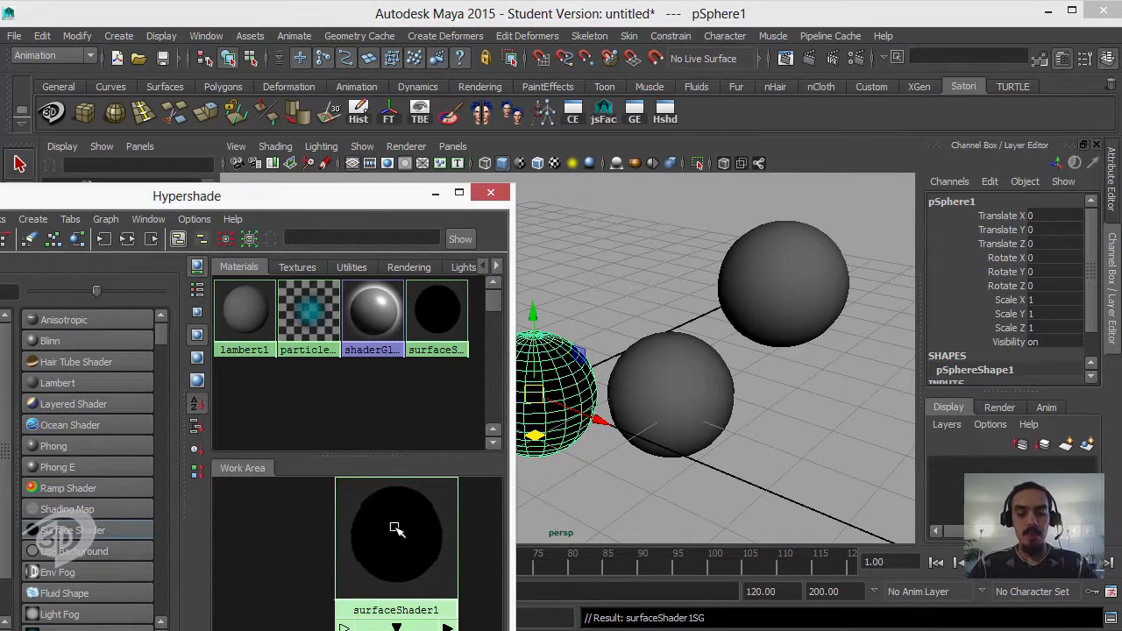
key("ctrl+d")
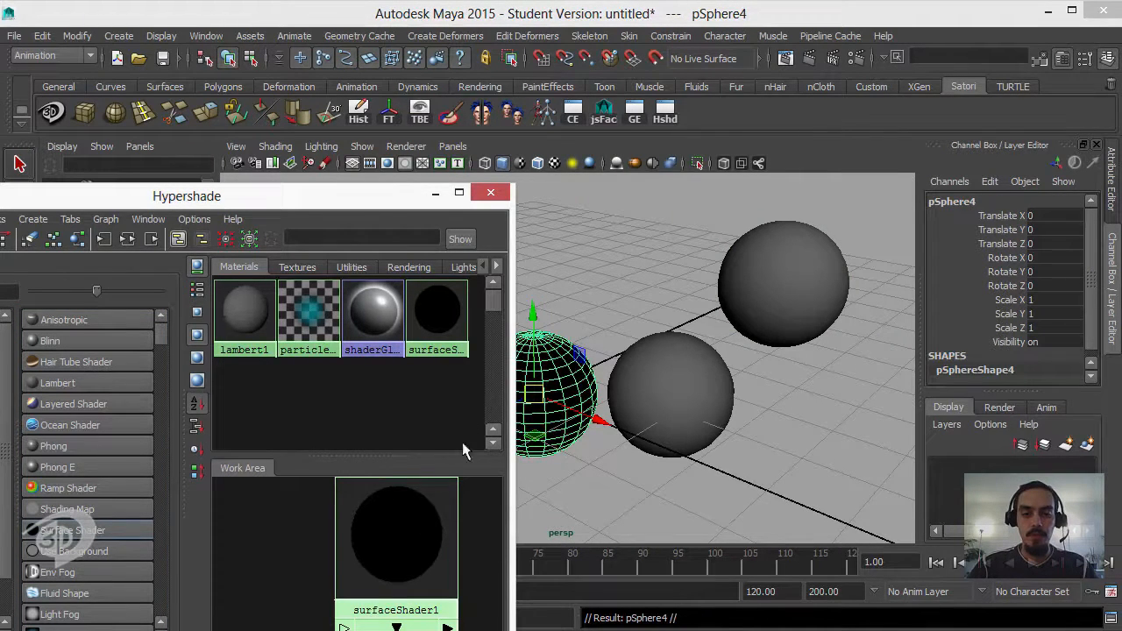
right_click_drag(413, 507, 342, 506, "alt")
middle_click_drag(574, 359, 600, 355, "alt")
key("ctrl+z")
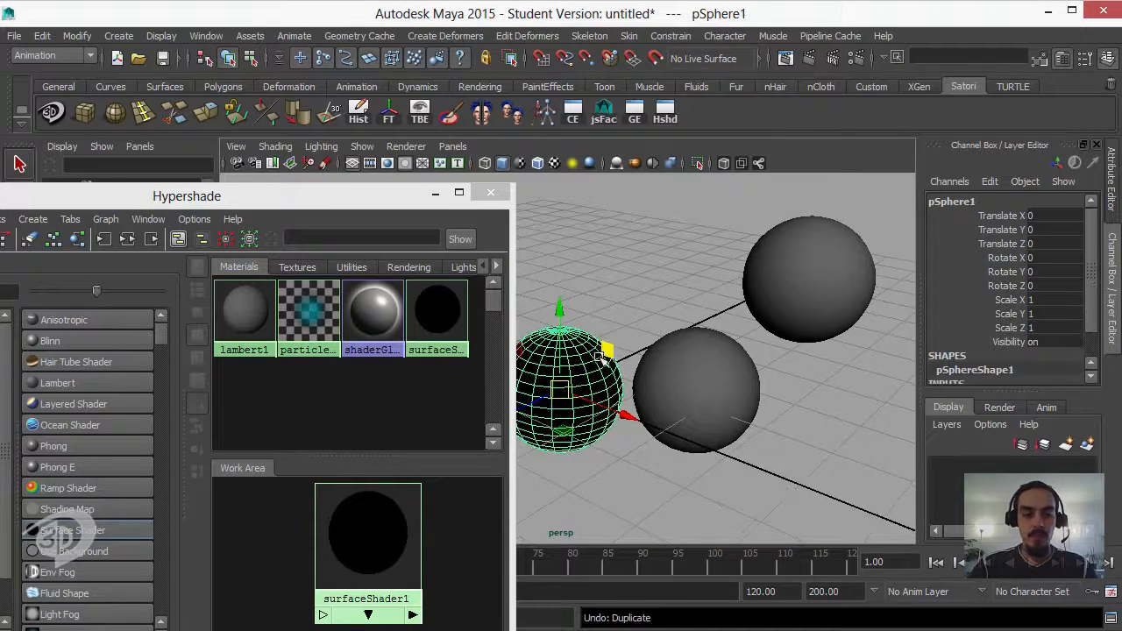
Create a second Surface Shader beside the first and assign it to the middle sphere
left_click_drag(368, 533, 260, 531)
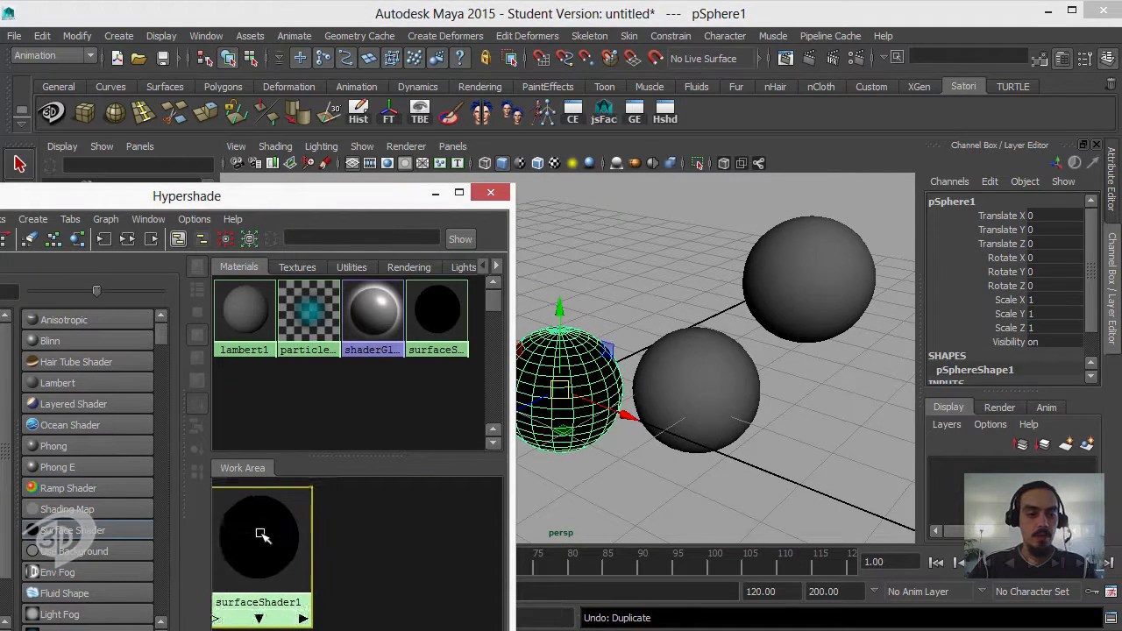
left_click(65, 533)
left_click_drag(471, 533, 396, 531)
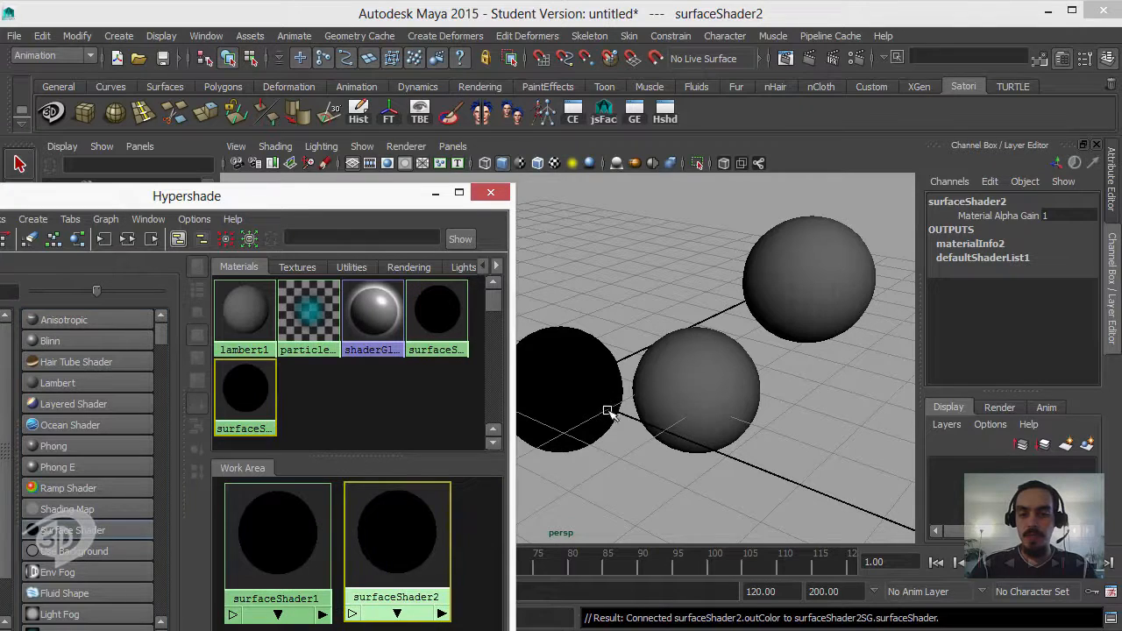
middle_click_drag(415, 531, 738, 405)
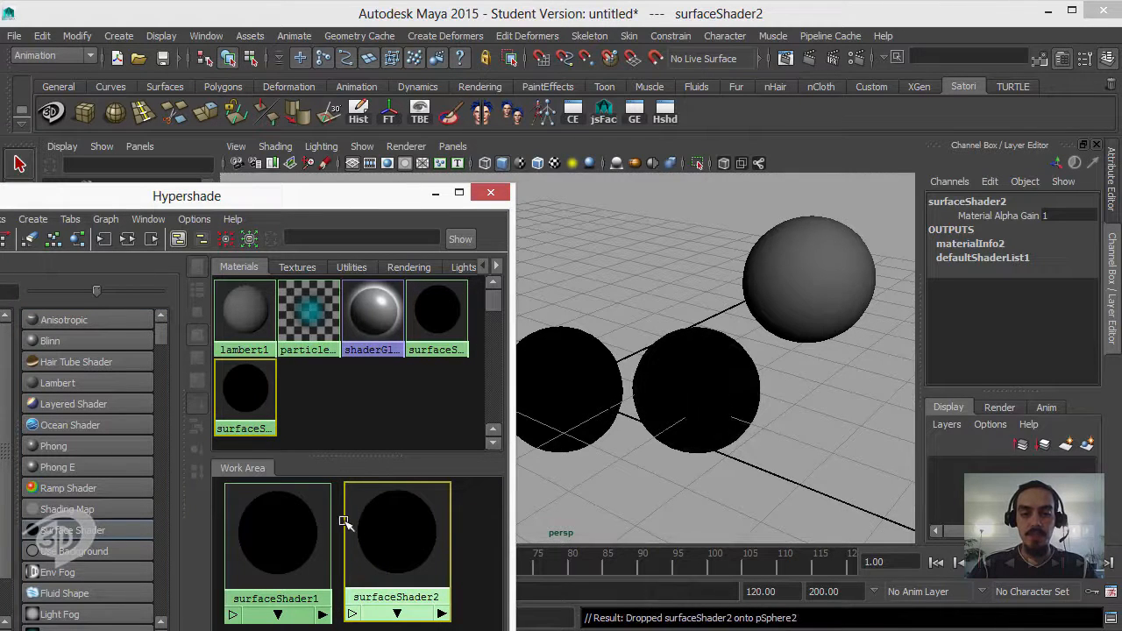
Set the Out Color of the middle sphere's surface shader to a bright pink
double_click(400, 523)
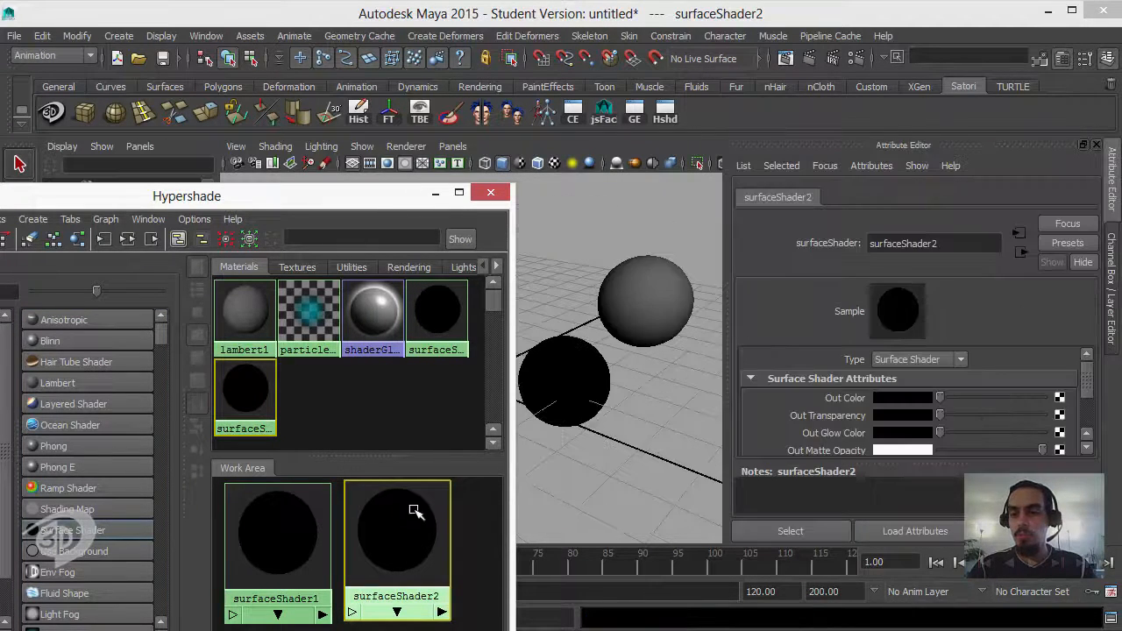
left_click(912, 401)
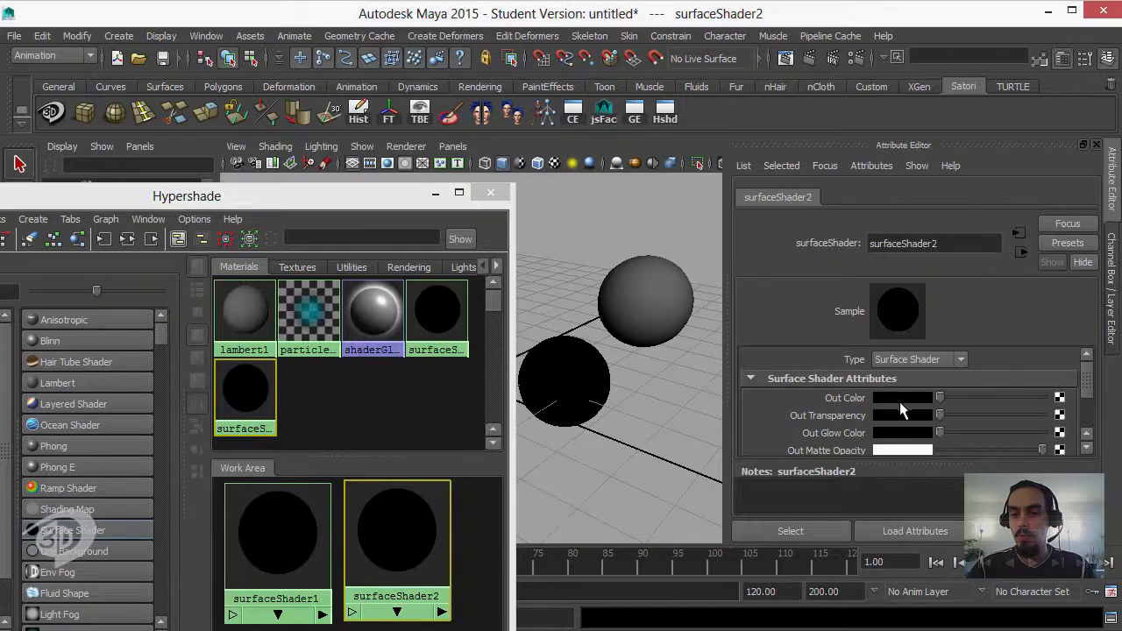
mouse_move(805, 437)
left_mouse_down()
mouse_move(853, 428)
mouse_move(918, 452)
left_mouse_up()
left_click(931, 471)
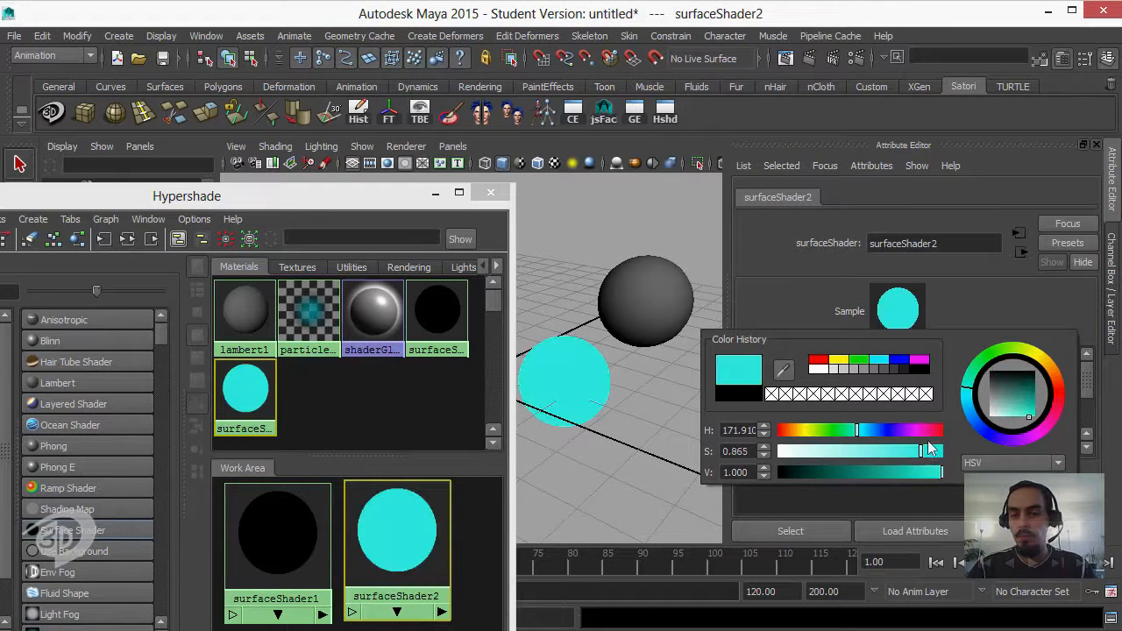
left_click(887, 450)
left_click_drag(868, 431, 917, 441)
left_click(626, 337)
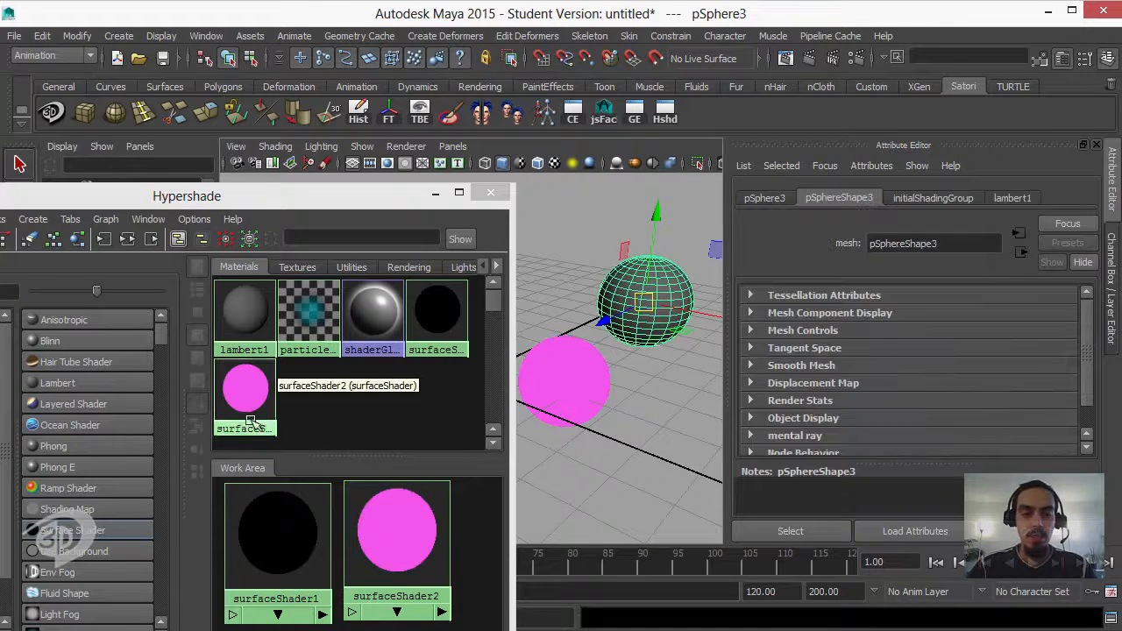
Set the Out Color of the first sphere's surface shader to a medium grey
left_click(254, 530)
middle_click_drag(609, 389, 695, 381, "alt")
left_click_drag(940, 398, 981, 398)
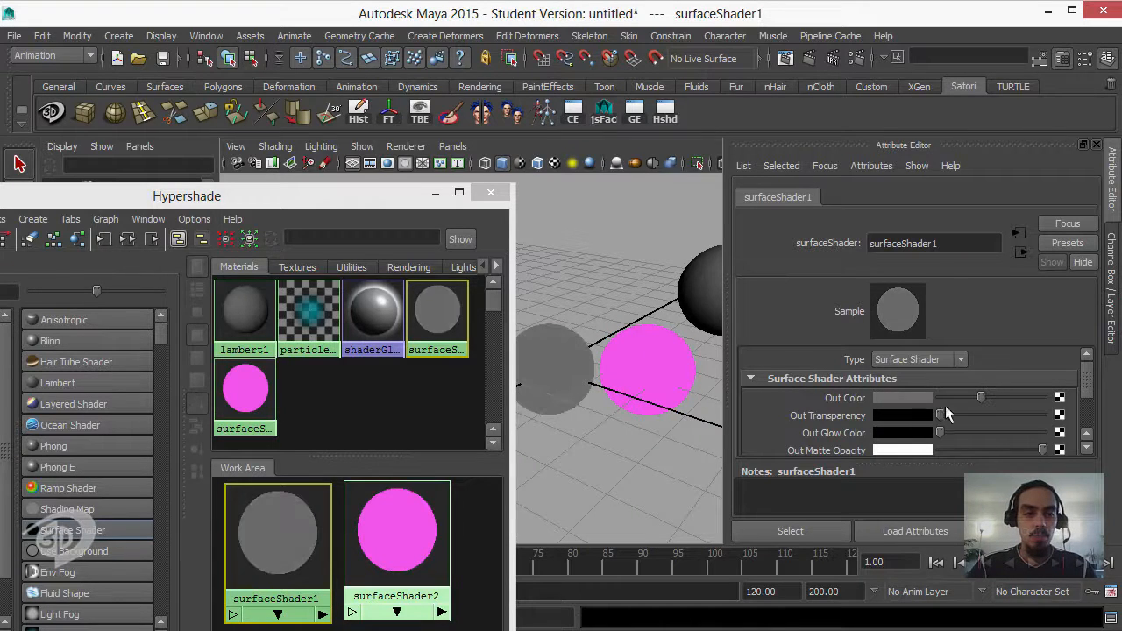
Create a third Surface Shader and arrange its node beside the pink shader in the work area
left_click(73, 531)
left_click_drag(251, 522, 312, 535)
middle_click_drag(363, 509, 445, 506, "alt")
scroll(445, 506, "down", 1)
Assign the third surface shader to the farthest sphere and set its Out Color to blue
left_click(705, 260)
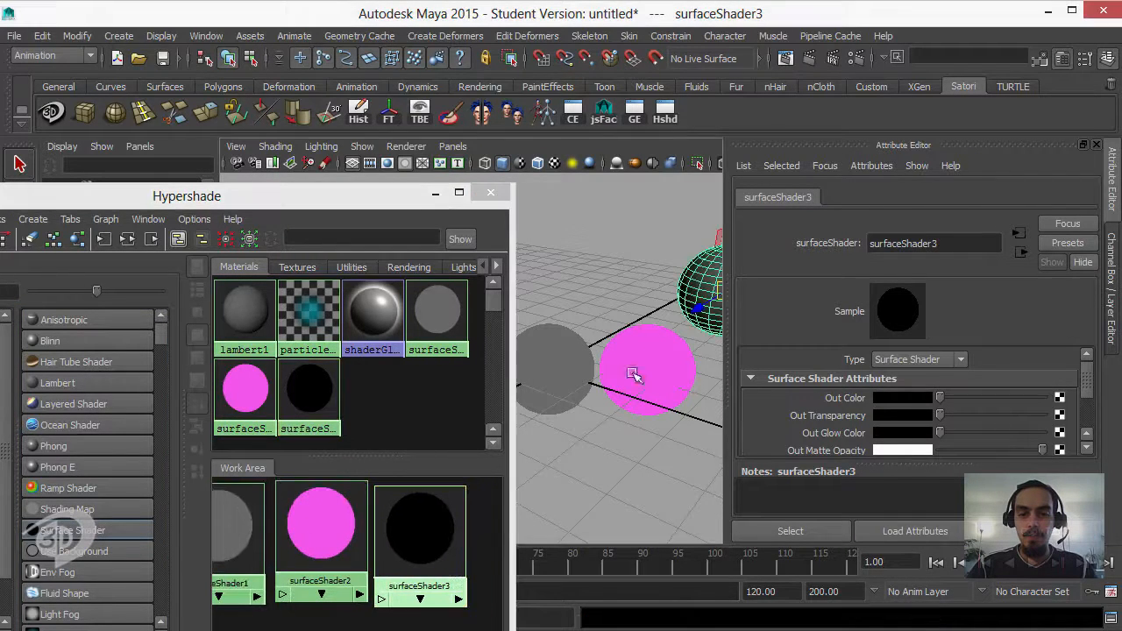
middle_click_drag(633, 373, 521, 430, "alt")
scroll(521, 430, "up", 1)
right_click_drag(426, 531, 418, 443)
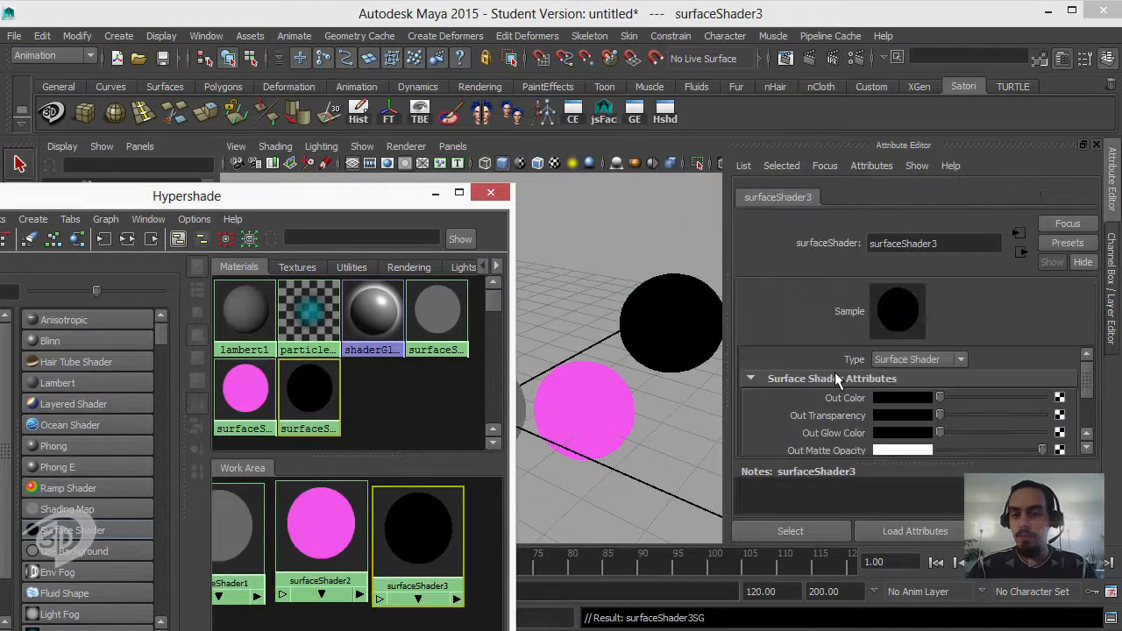
left_click(903, 397)
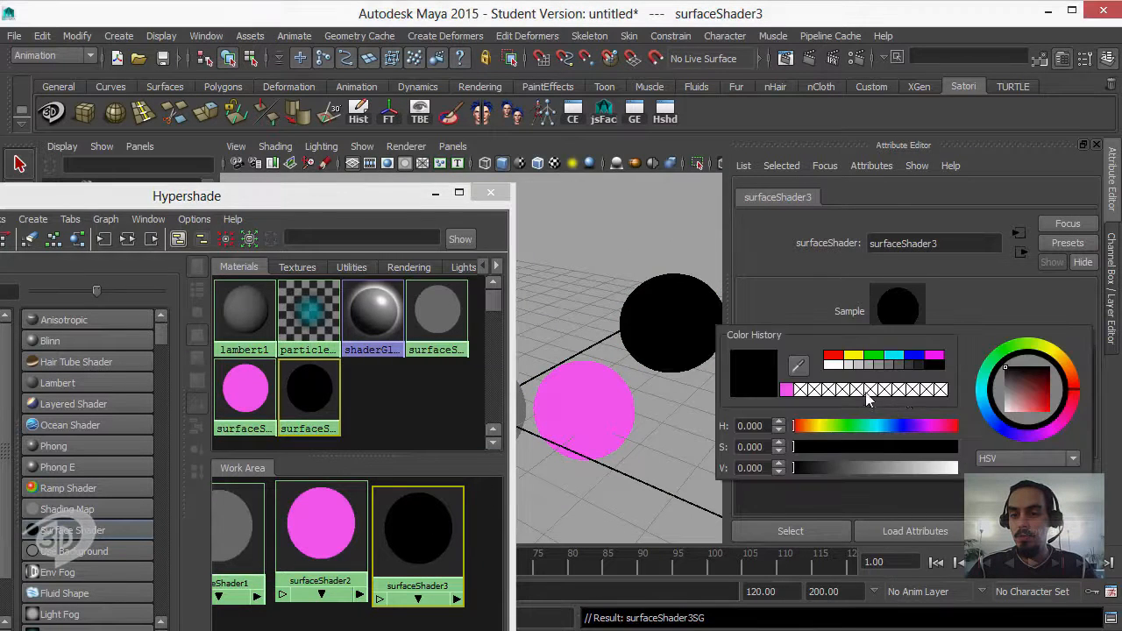
left_click(915, 352)
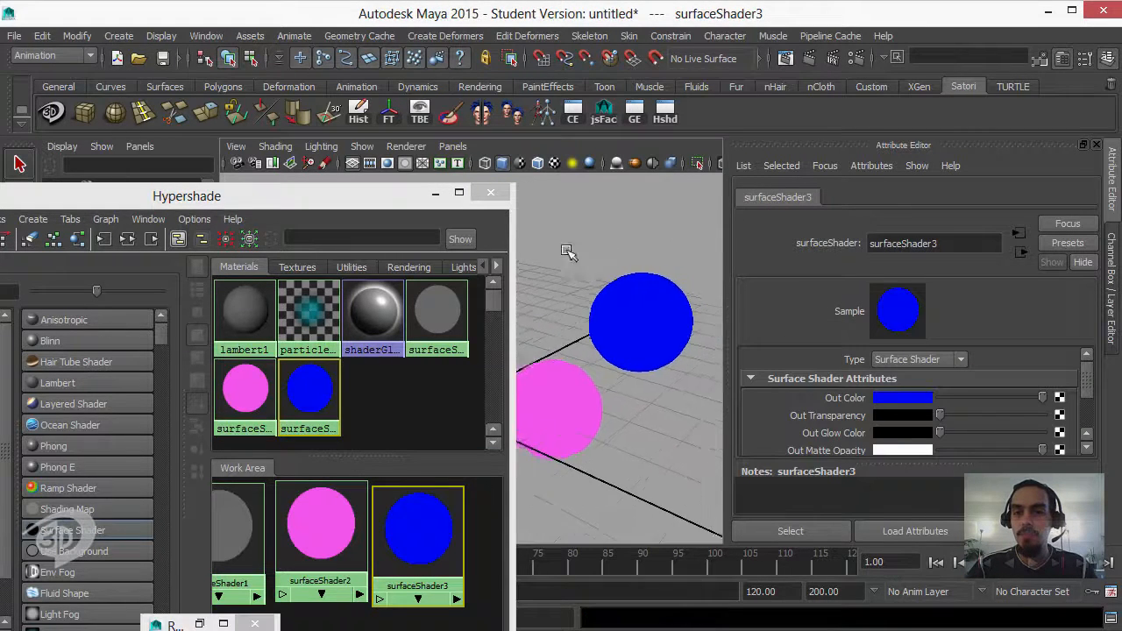
Render the three spheres with their flat surface shaders, look over the result and close the render
left_click(810, 57)
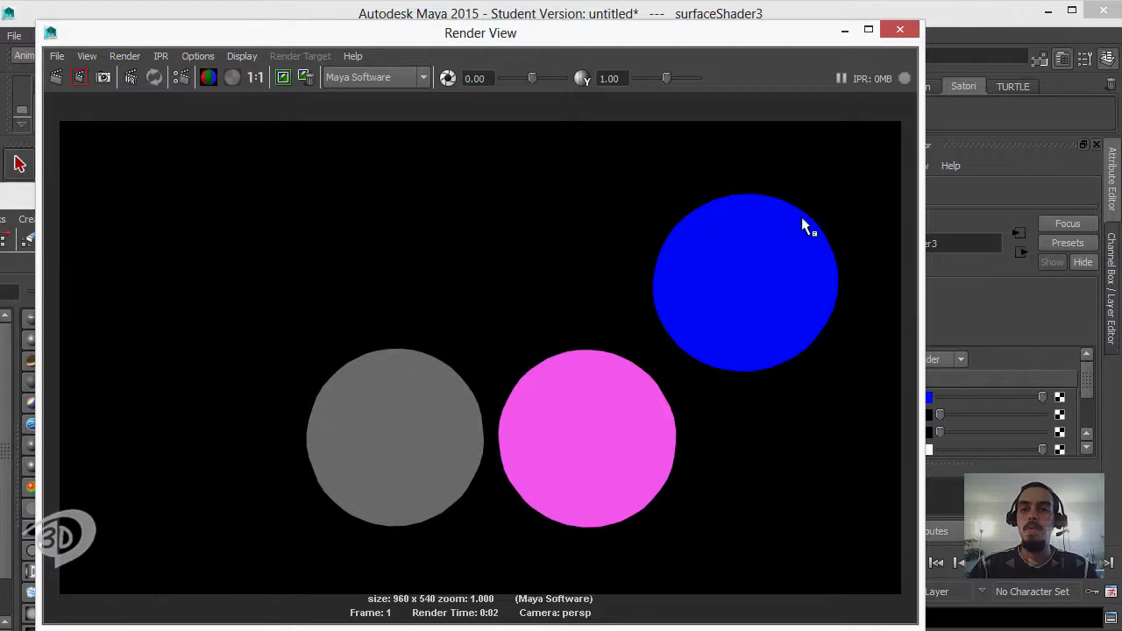
left_click(900, 29)
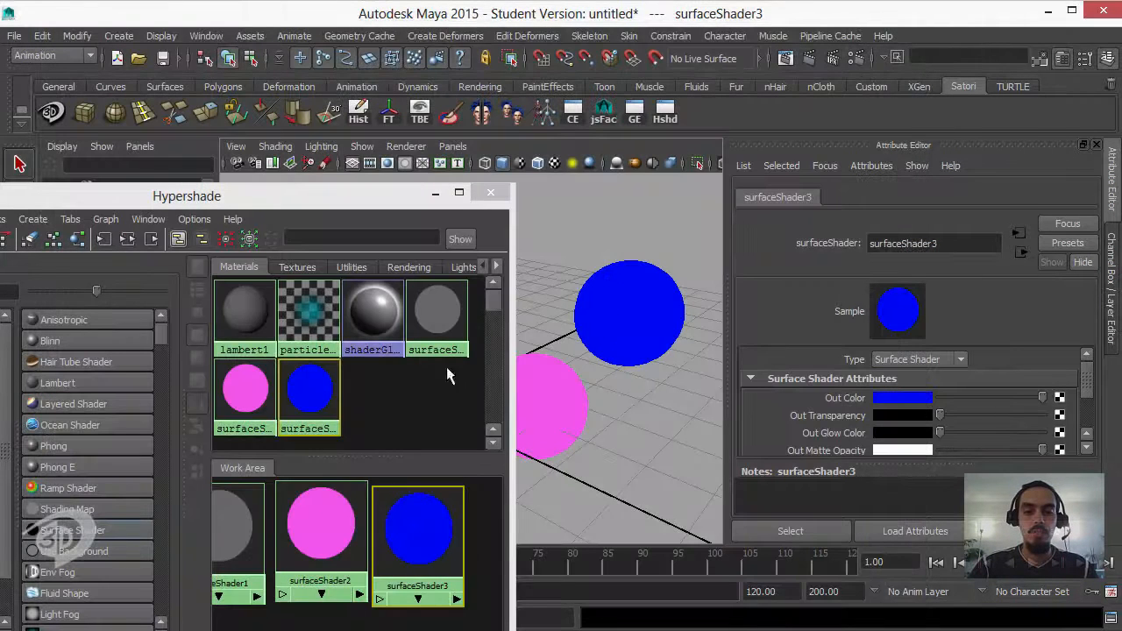
Create a Ramp Shader and assign it to the farthest sphere in place of the blue surface shader
middle_click_drag(620, 366, 575, 270, "alt")
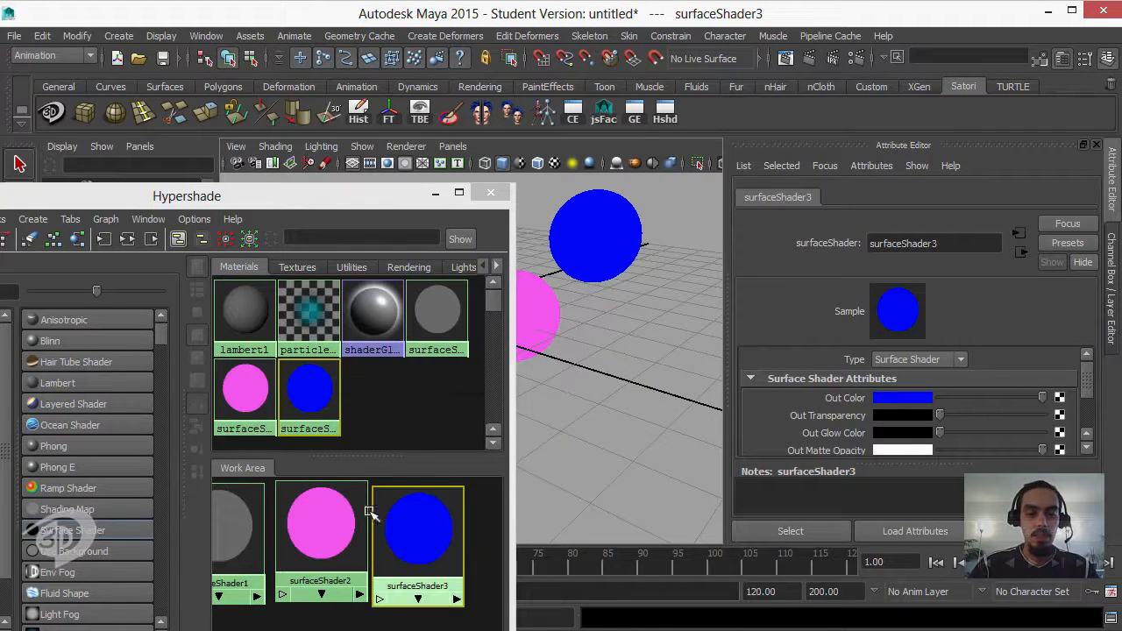
right_click_drag(386, 533, 335, 508, "alt")
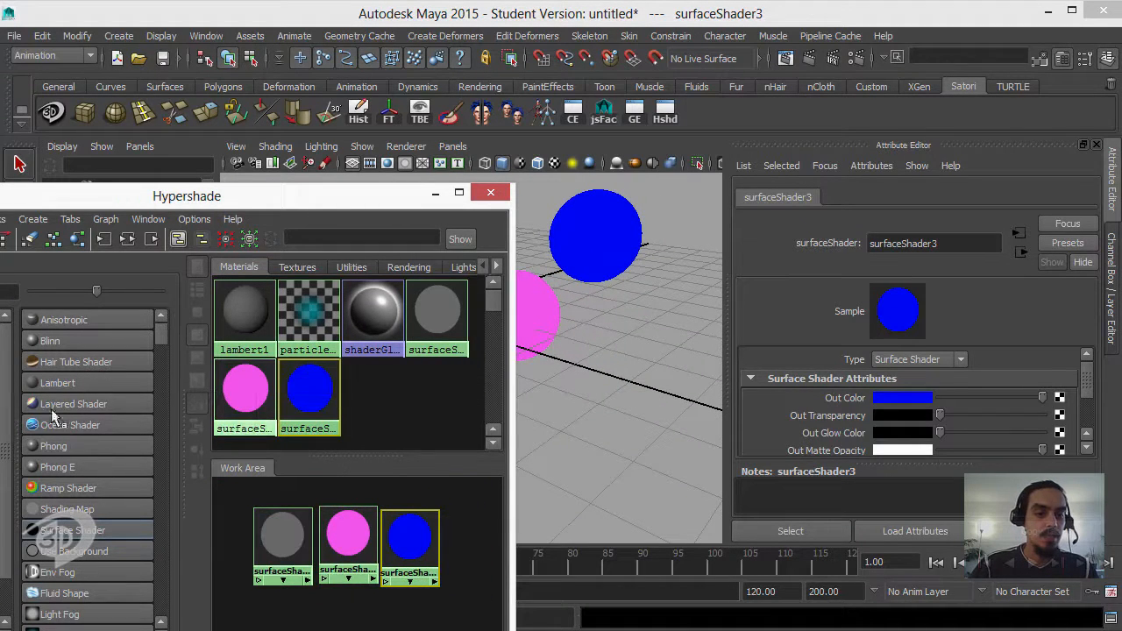
left_click(70, 492)
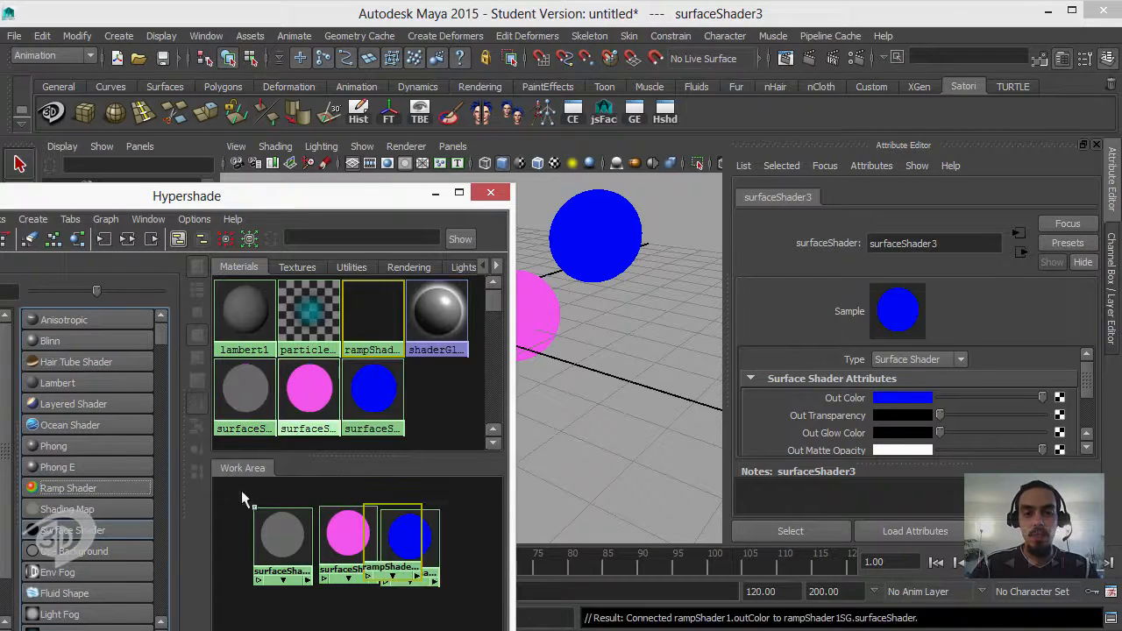
left_click(596, 241)
left_click(372, 287)
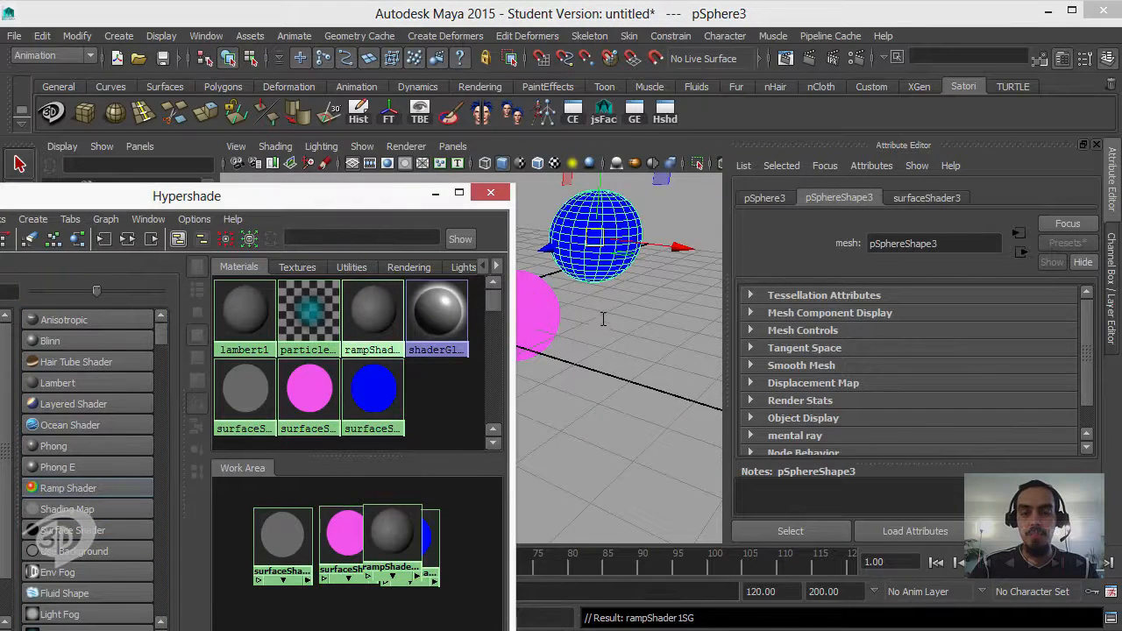
Open the ramp shader's attributes and set the first colour marker of its Color ramp to yellow
left_click_drag(603, 369, 600, 392, "alt")
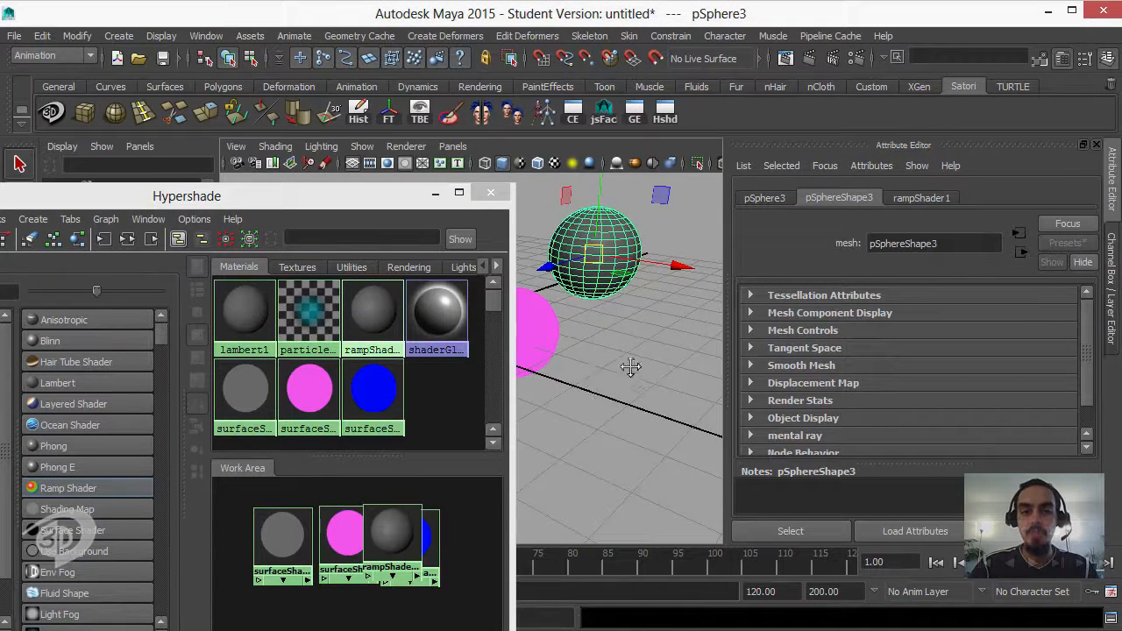
middle_click_drag(631, 367, 626, 401, "alt")
scroll(626, 396, "up", 2)
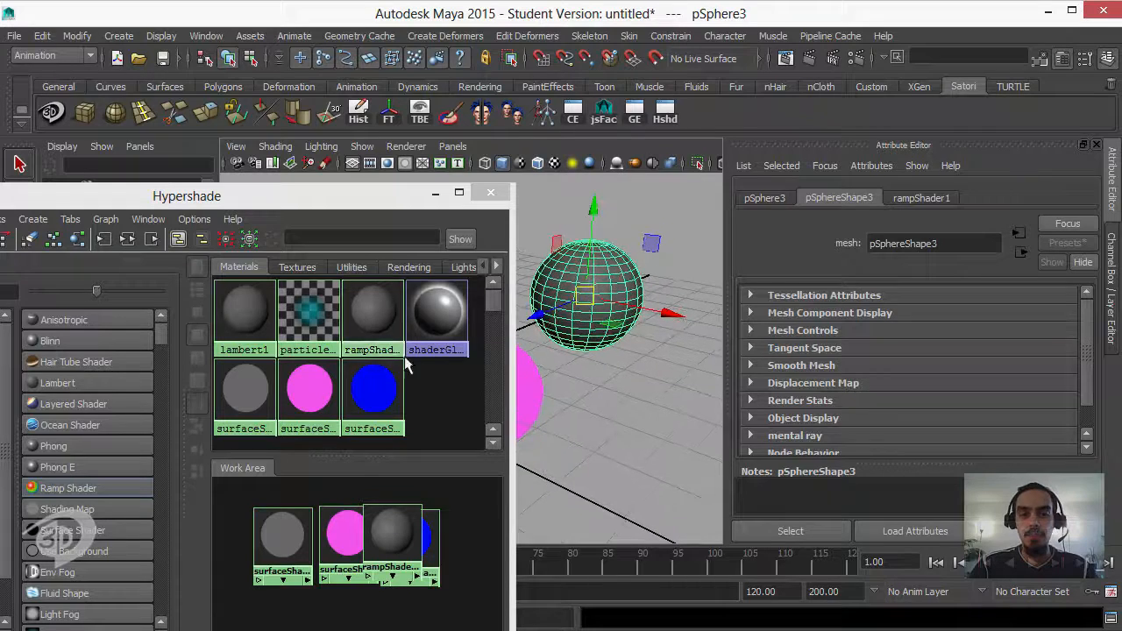
left_click(372, 316)
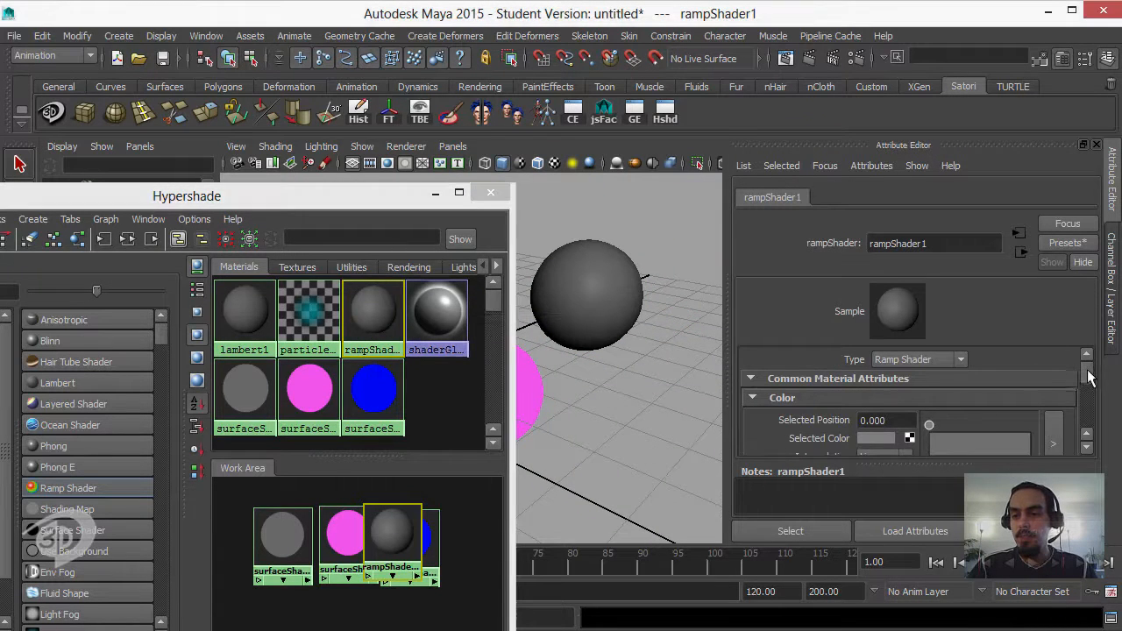
scroll(1089, 377, "down", 2)
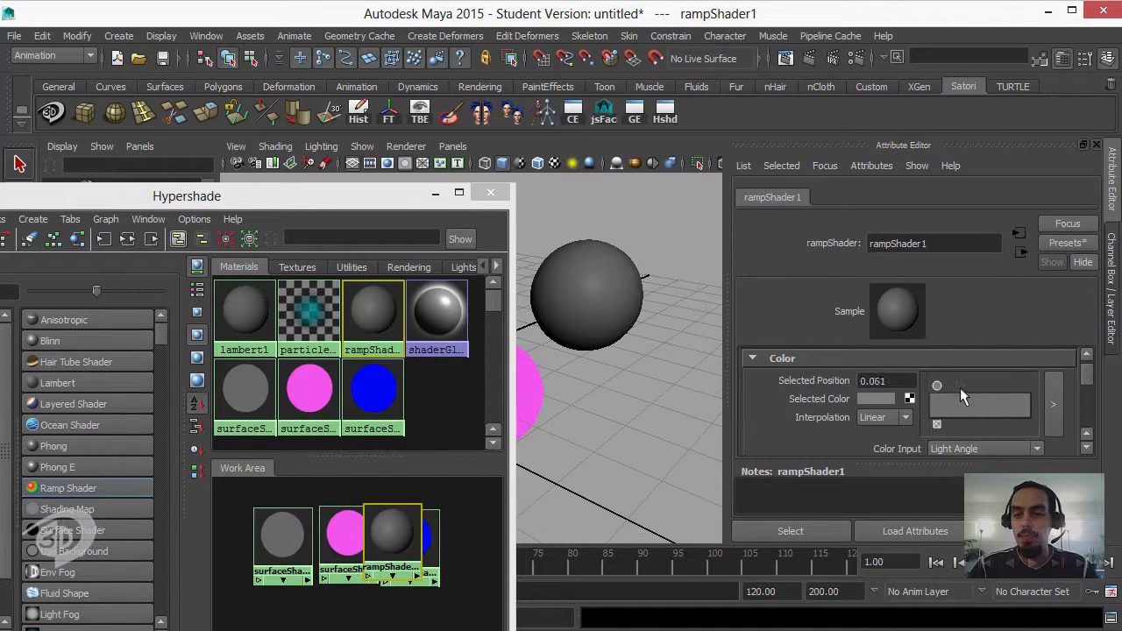
left_click(876, 399)
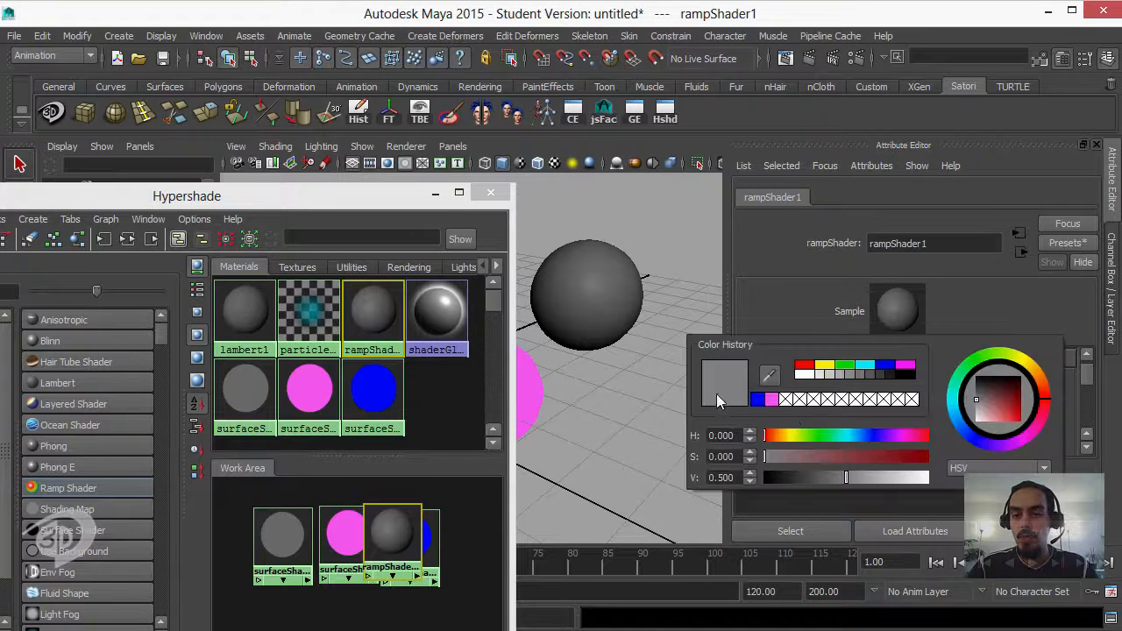
left_click(825, 367)
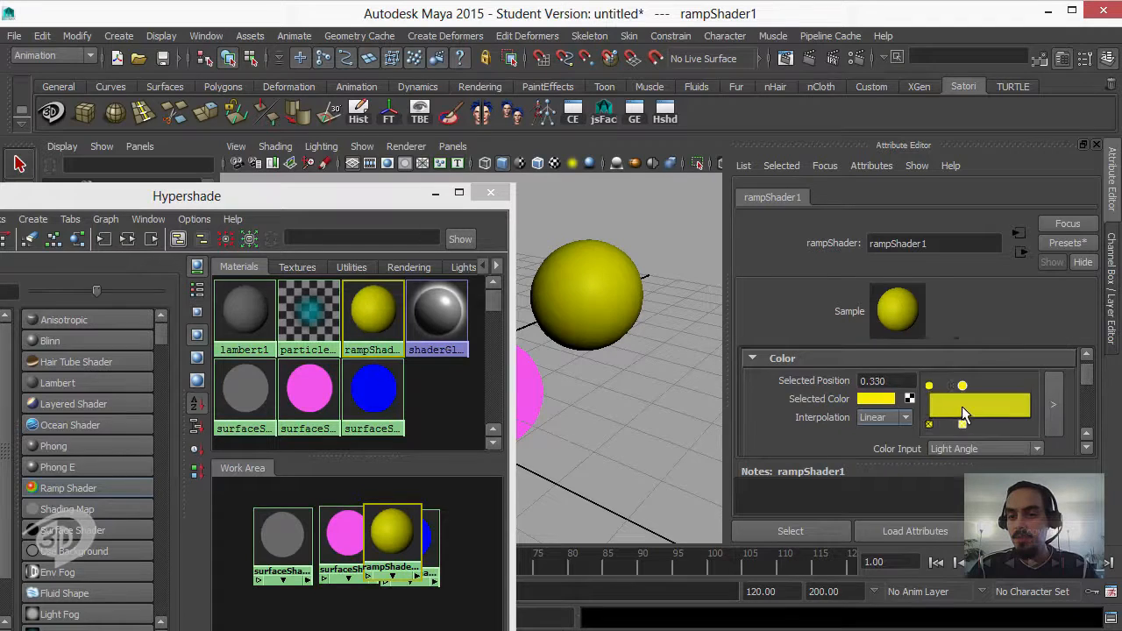
Add an orange marker at about 0.32 and a pale yellow marker at about 0.59 to the Color ramp
left_click(879, 400)
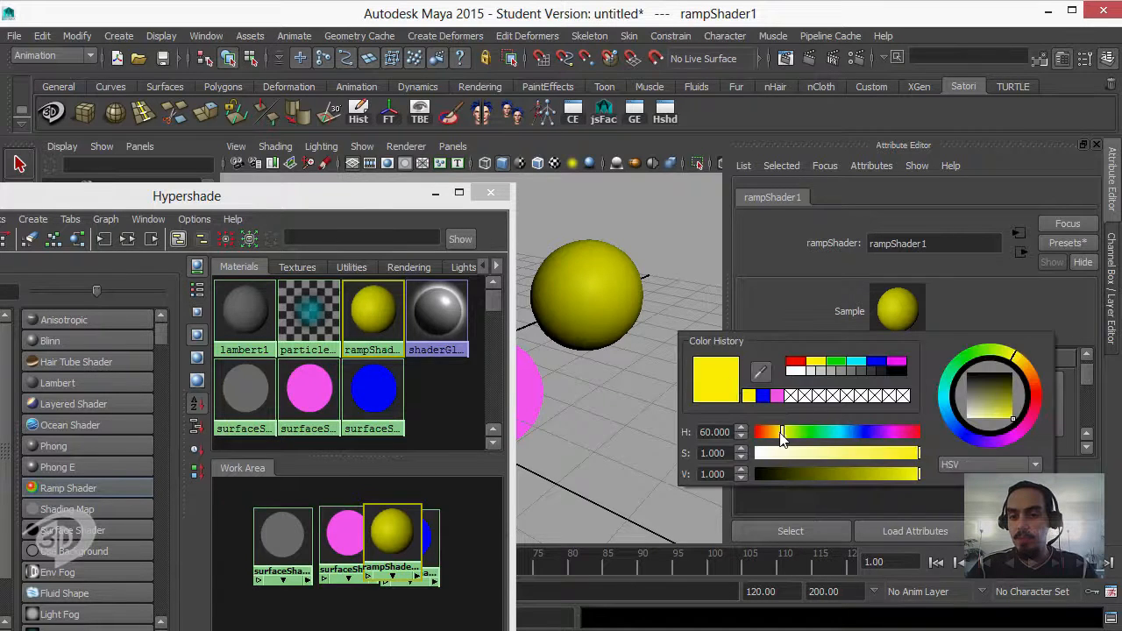
left_click_drag(783, 441, 778, 443)
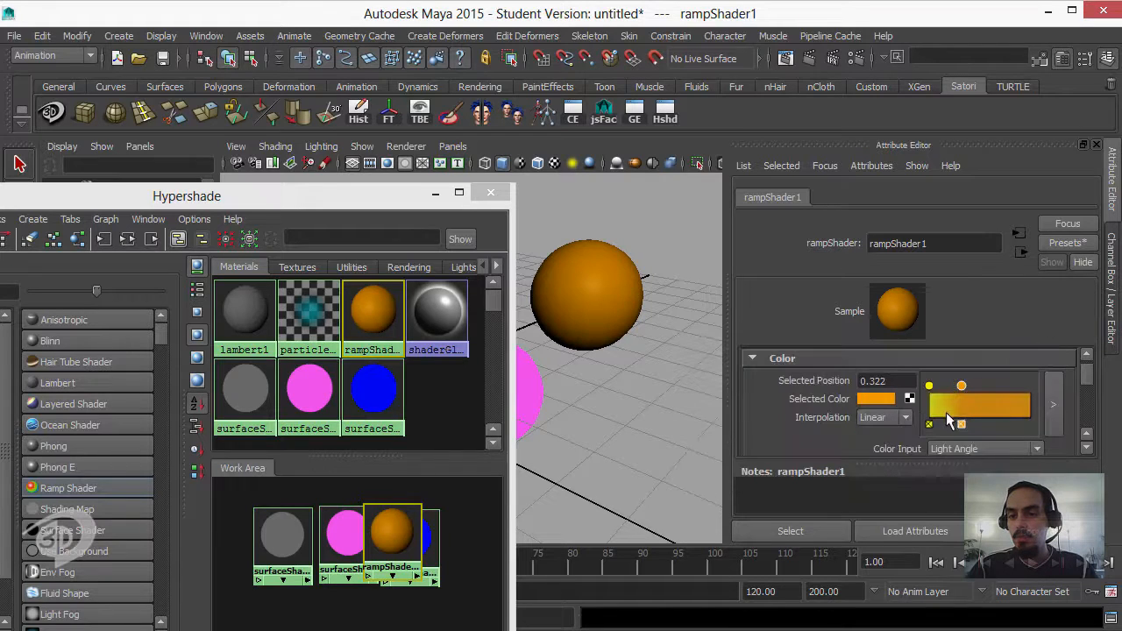
left_click(989, 407)
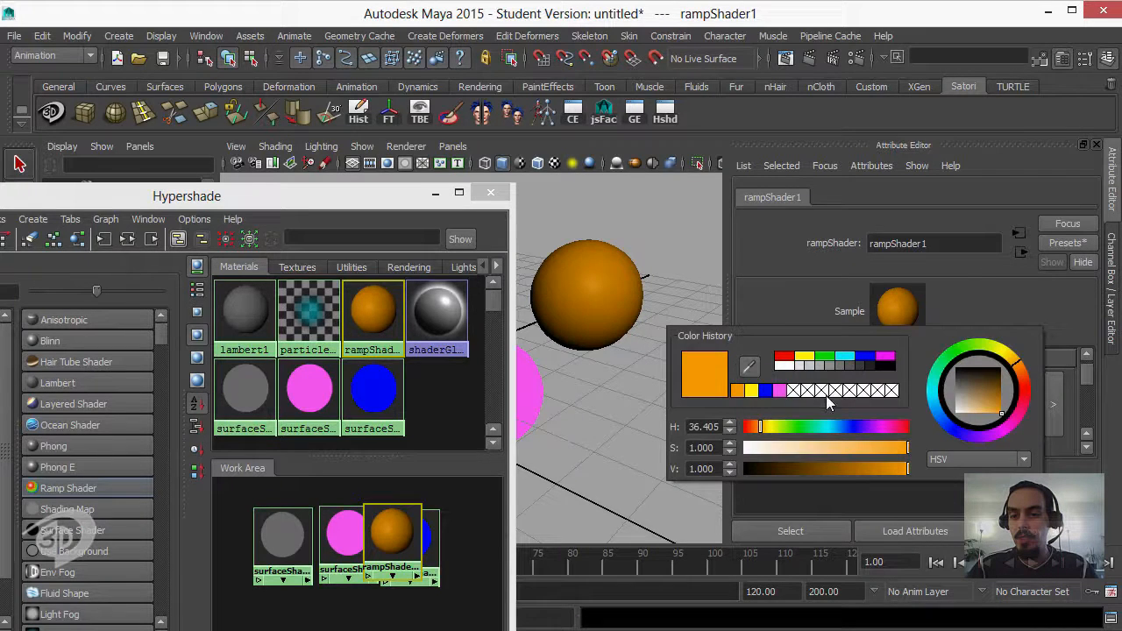
mouse_move(810, 448)
left_mouse_down()
mouse_move(780, 449)
mouse_move(769, 425)
mouse_move(823, 447)
left_mouse_up()
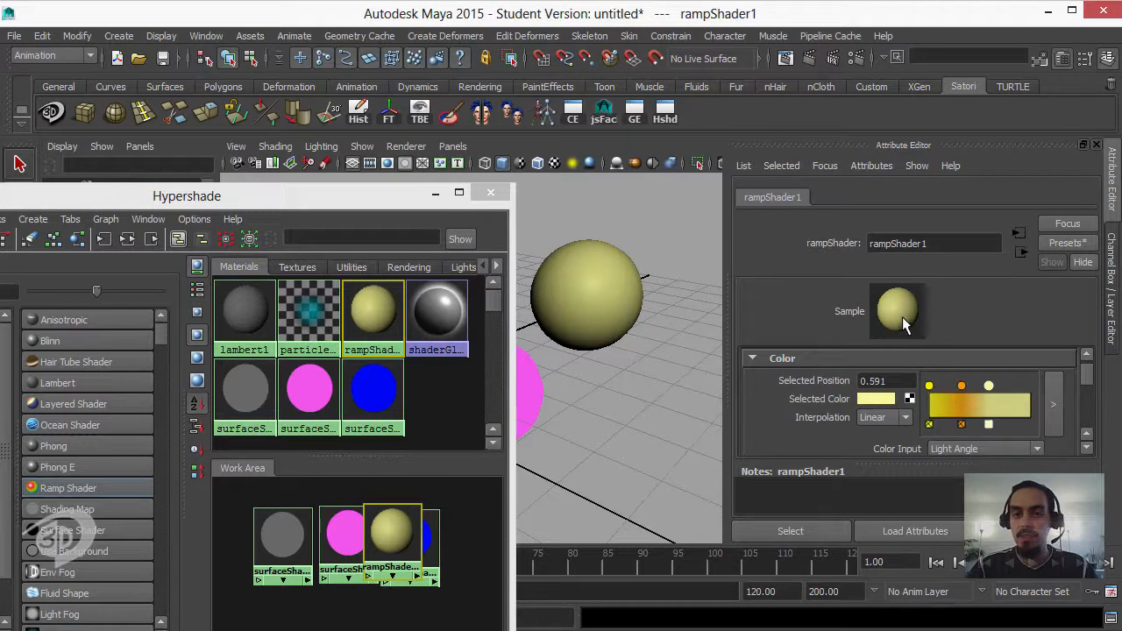
Render the scene to check the ramp shader with Light Angle colour input, and close the render
middle_click_drag(669, 234, 666, 252, "alt")
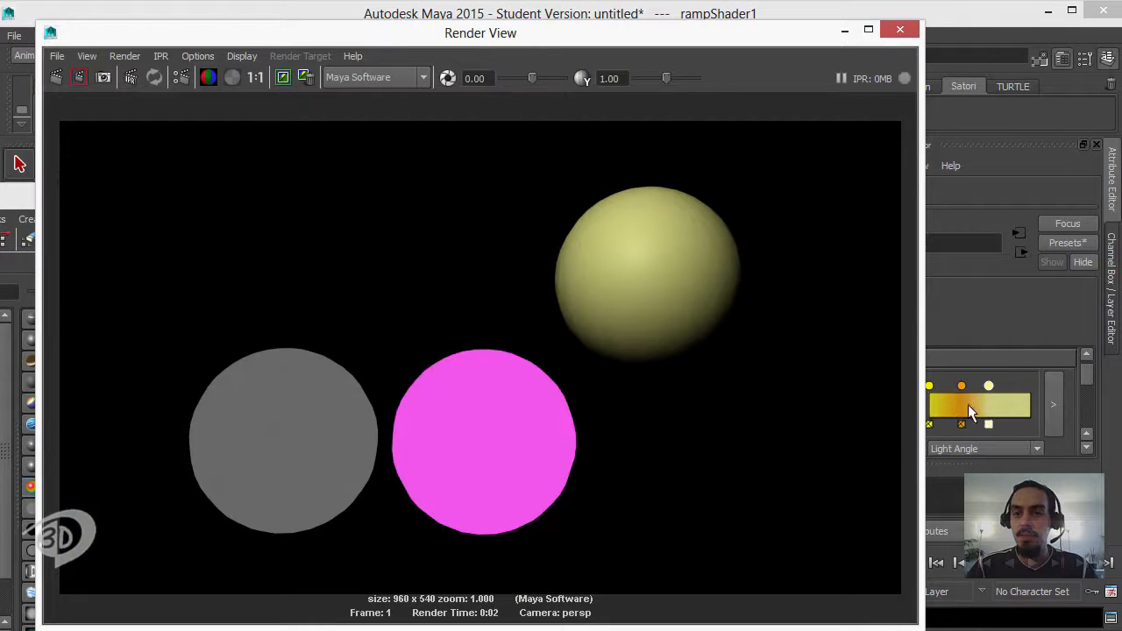
left_click(899, 29)
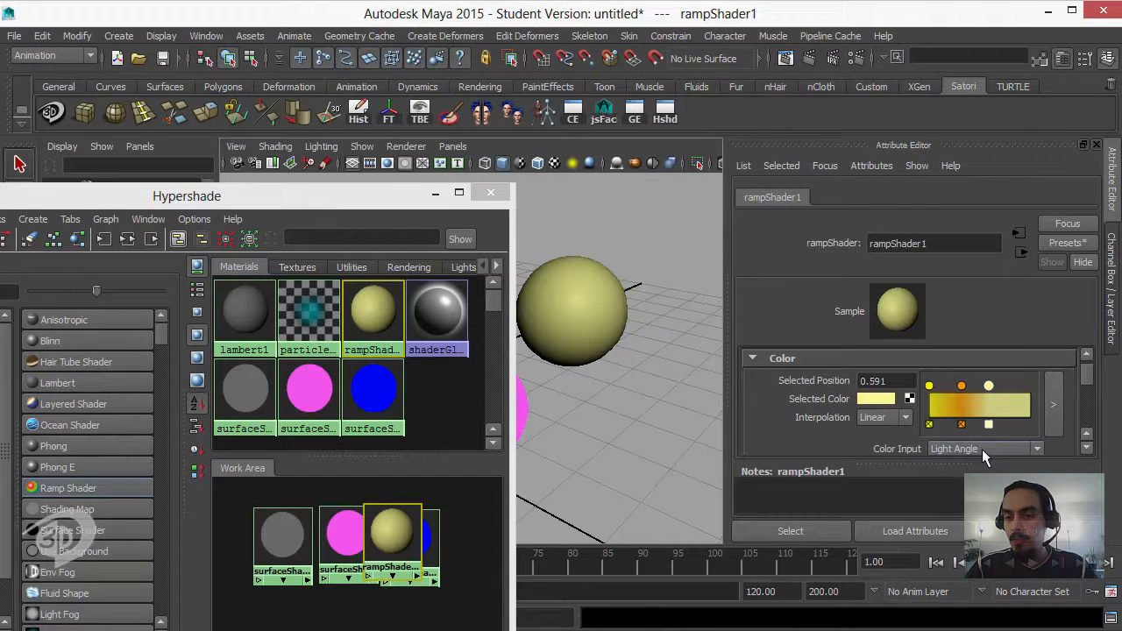
Try Facing Angle as the ramp shader's Color Input and test-render the sphere
left_click(1022, 449)
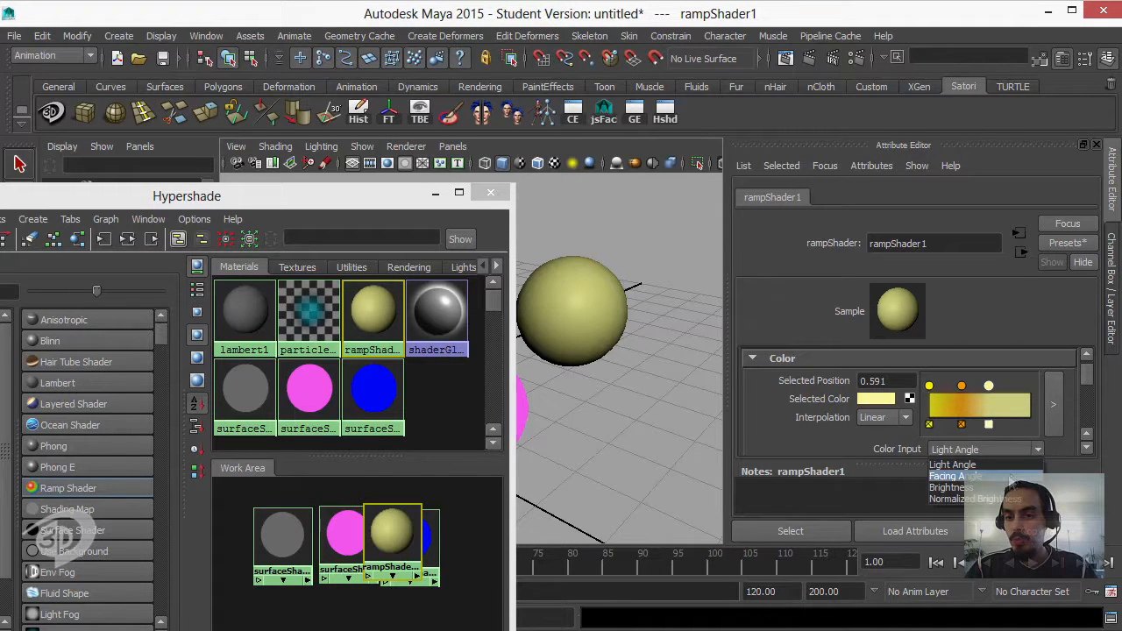
left_click(1009, 476)
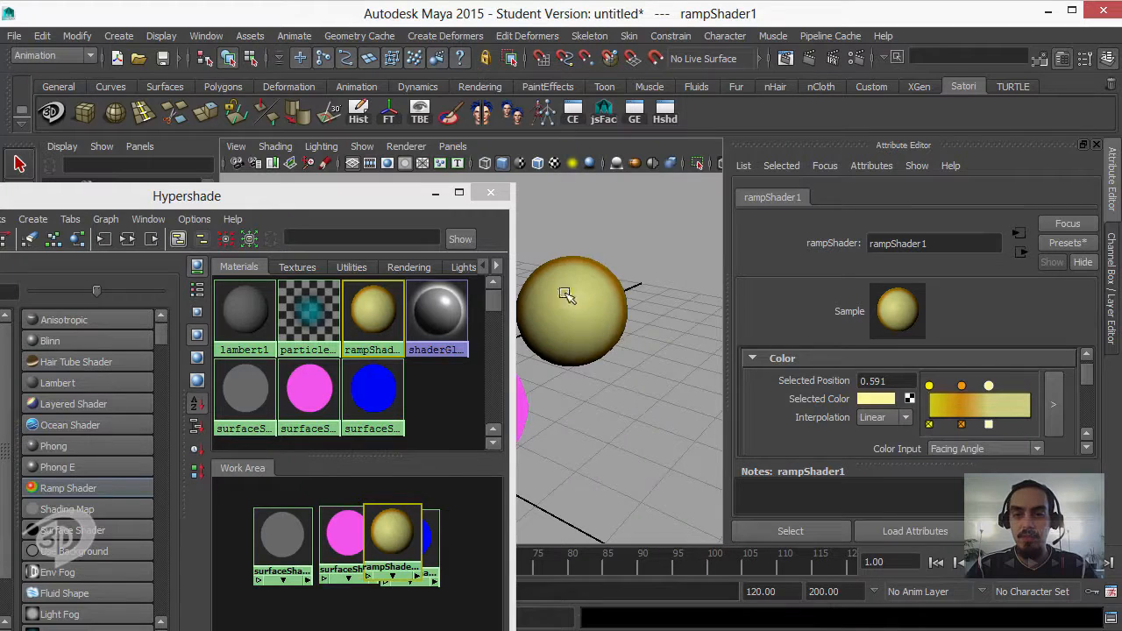
left_click(809, 58)
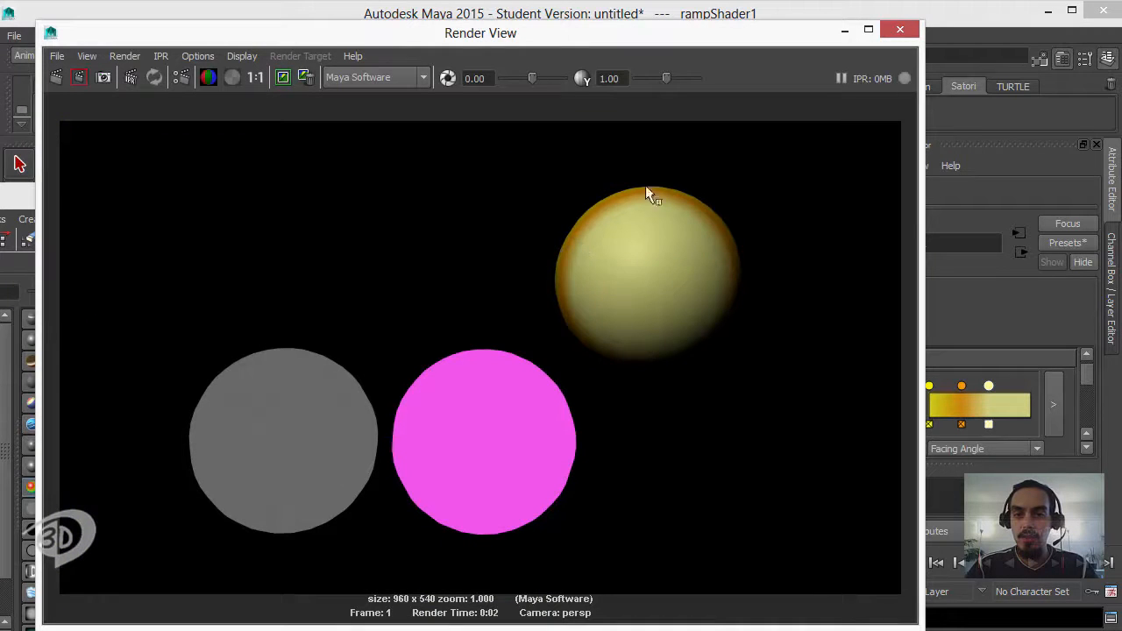
left_click(901, 29)
Reorder the ramp markers as orange at 0.530, yellow at about 0.74 and pale yellow near the end, and test-render
mouse_move(961, 386)
left_mouse_down()
mouse_move(1020, 387)
mouse_move(1005, 385)
left_mouse_up()
left_click(988, 387)
mouse_move(930, 386)
left_mouse_down()
mouse_move(1002, 387)
mouse_move(982, 387)
left_mouse_up()
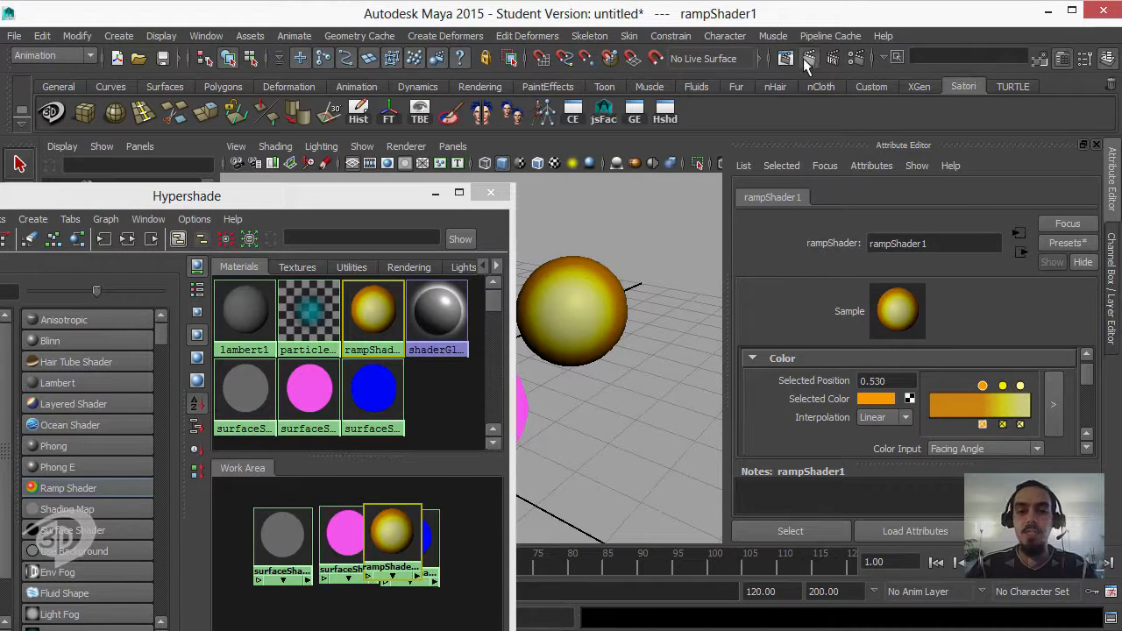
key("g")
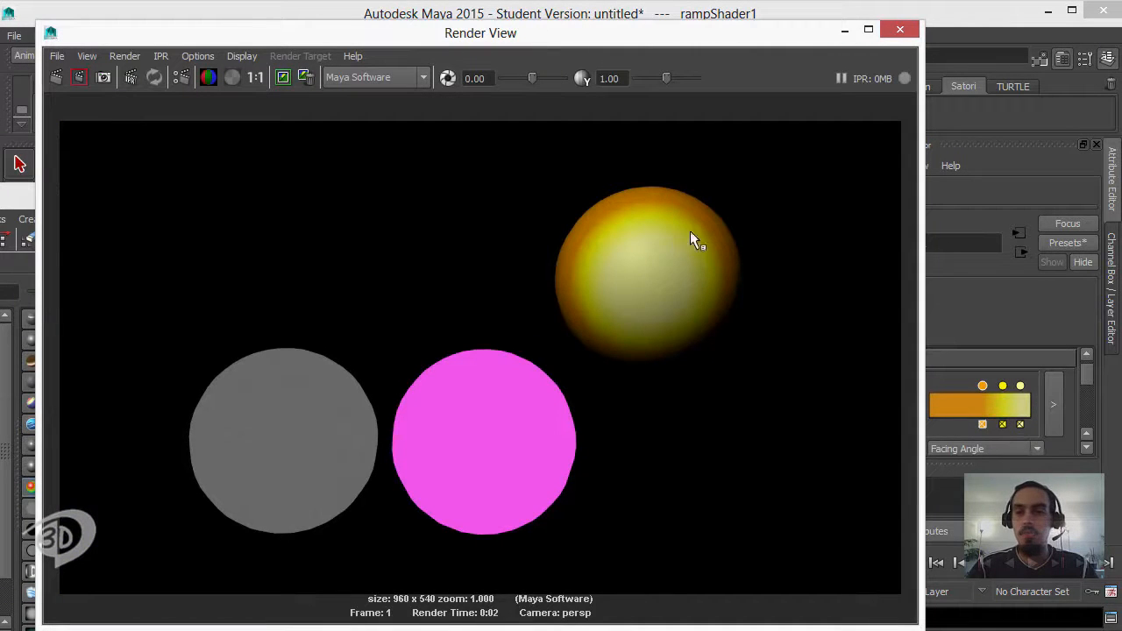
left_click(903, 31)
Try Brightness as the ramp shader's Color Input and test-render the sphere
left_click(1000, 450)
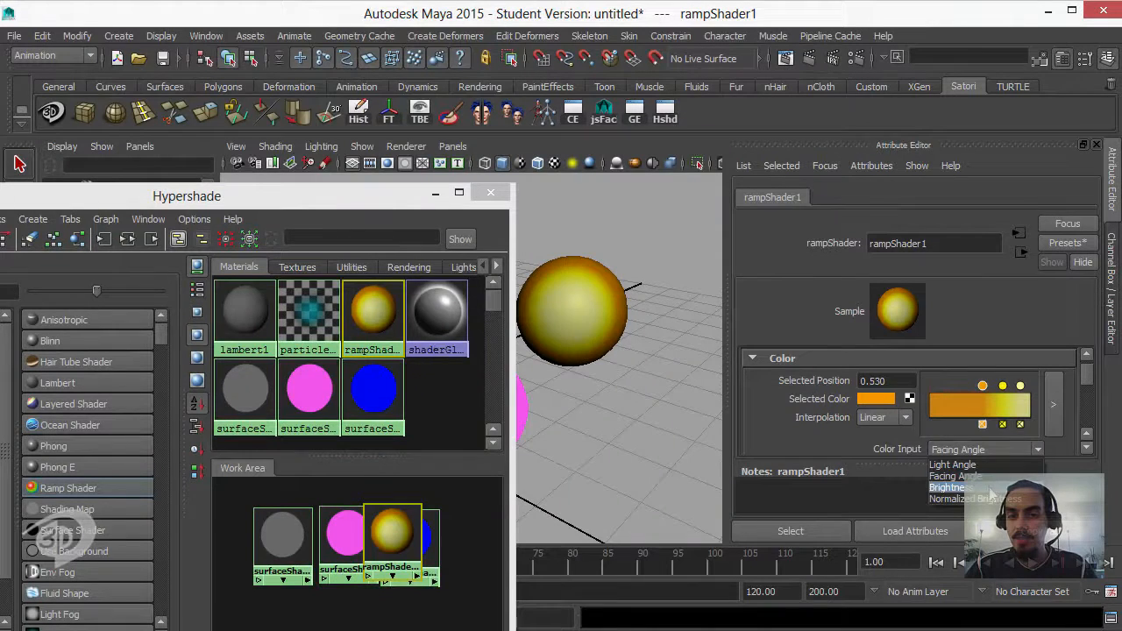
left_click(993, 488)
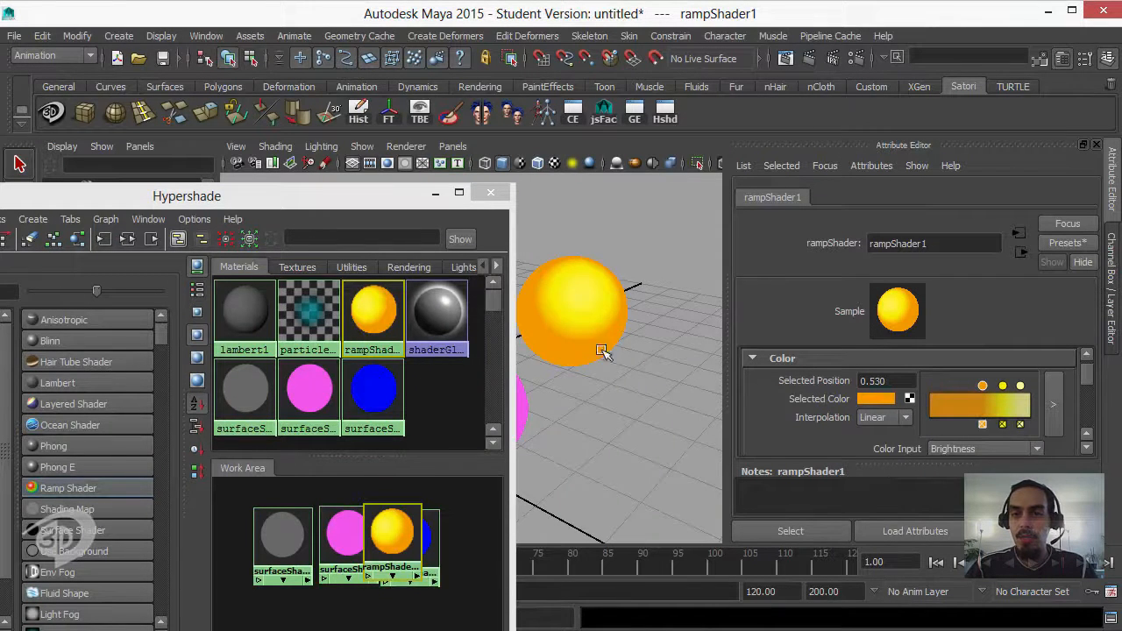
left_click(822, 56)
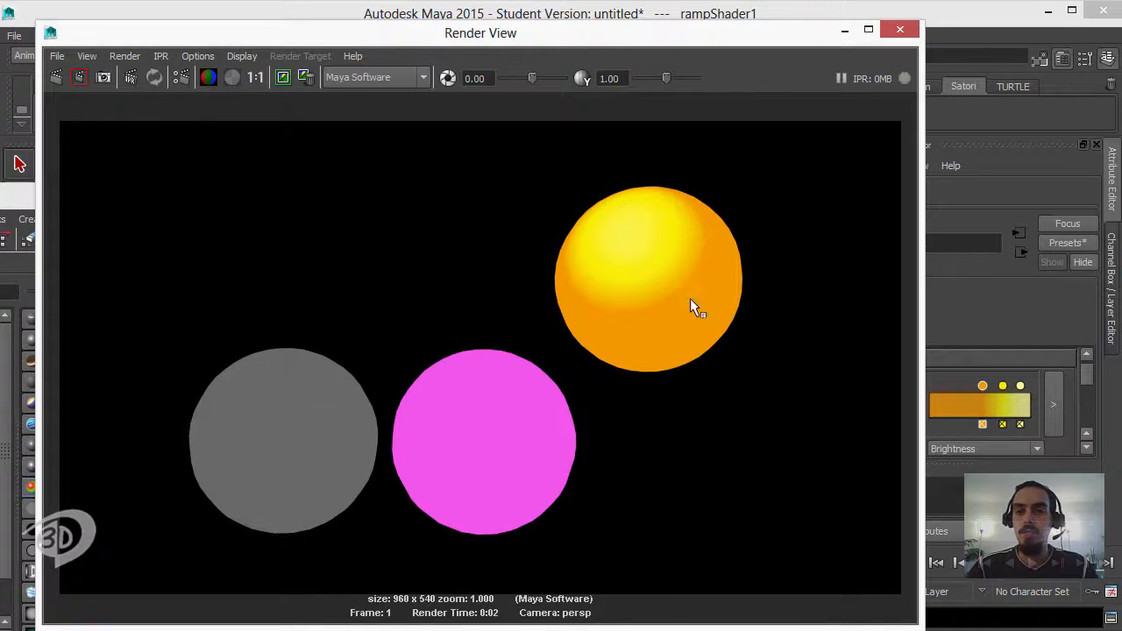
left_click(900, 30)
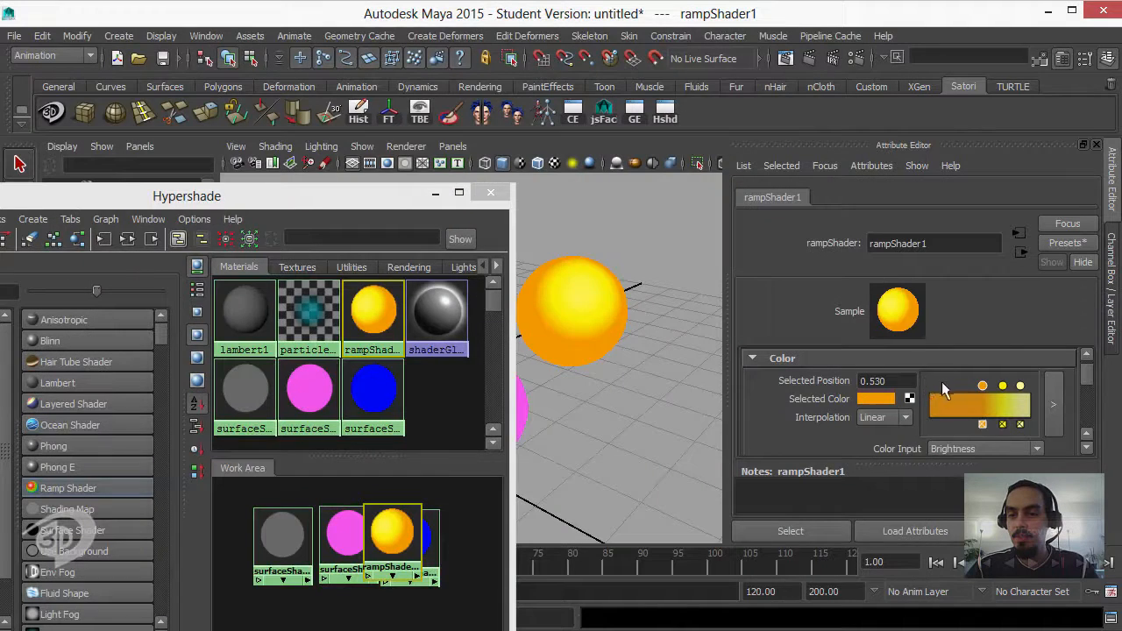
Set the ramp shader's Color Input to Normalized Brightness and test-render the scene
left_click(984, 448)
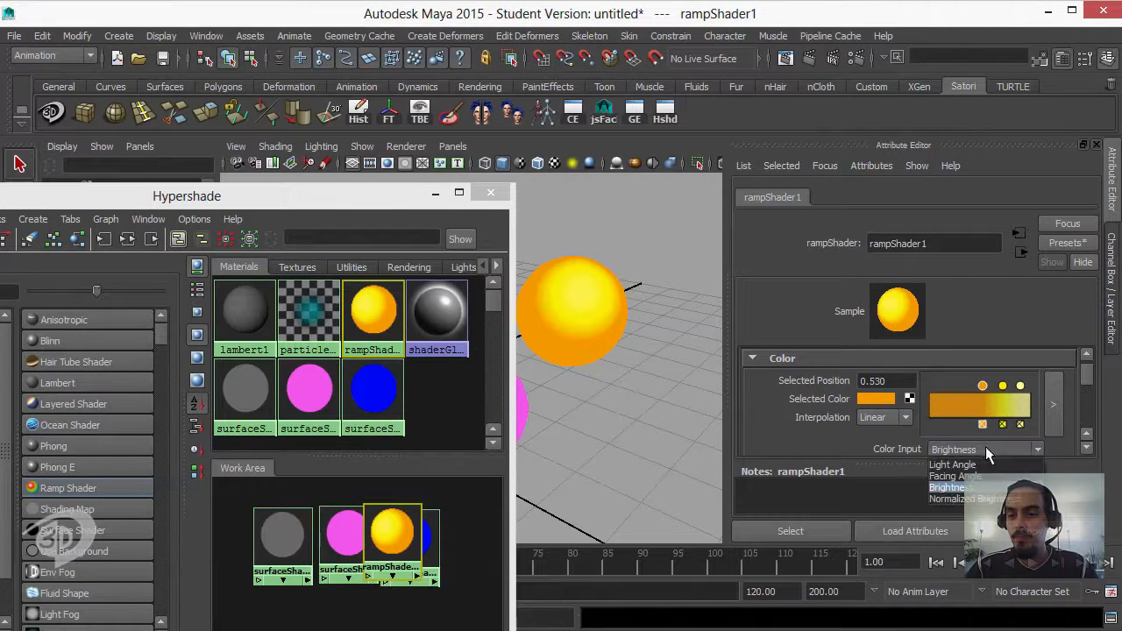
left_click(991, 497)
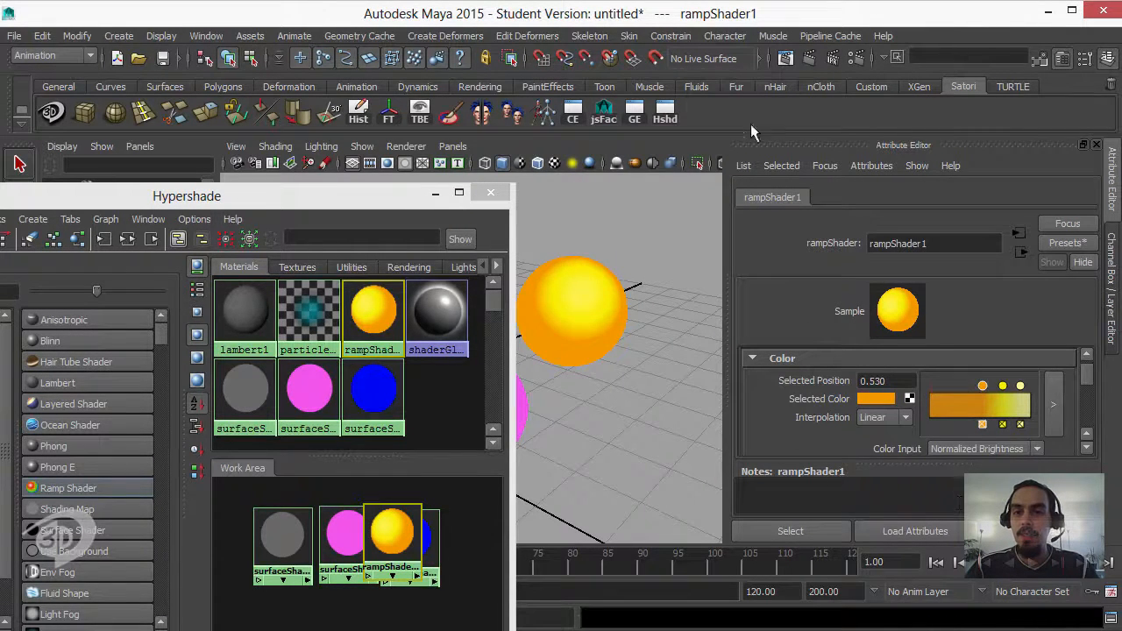
left_click(330, 168)
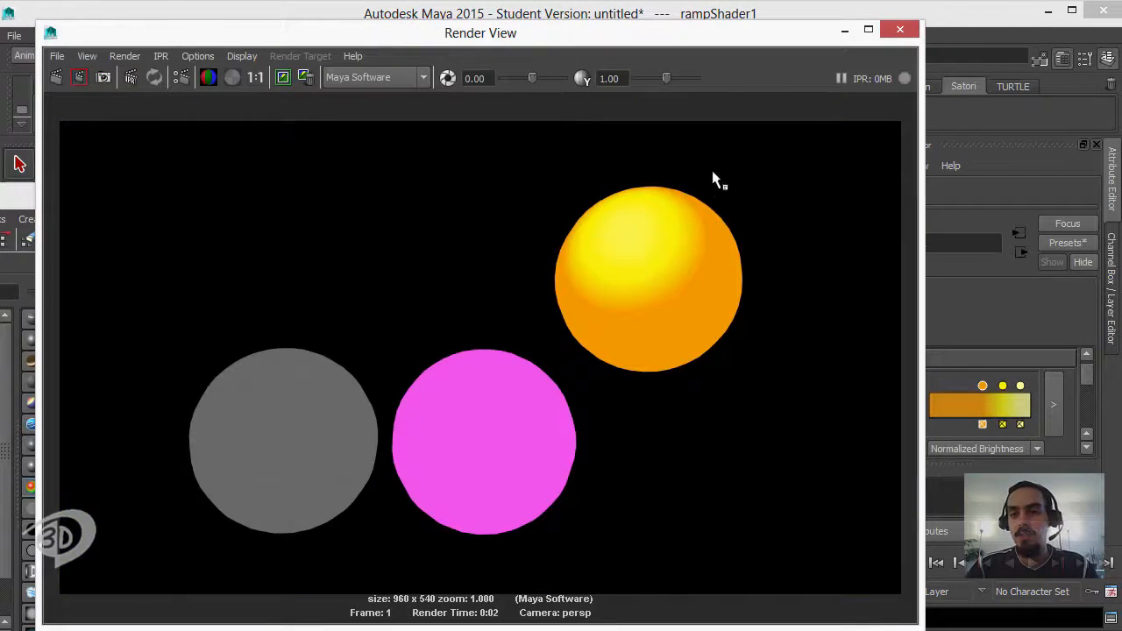
left_click(900, 30)
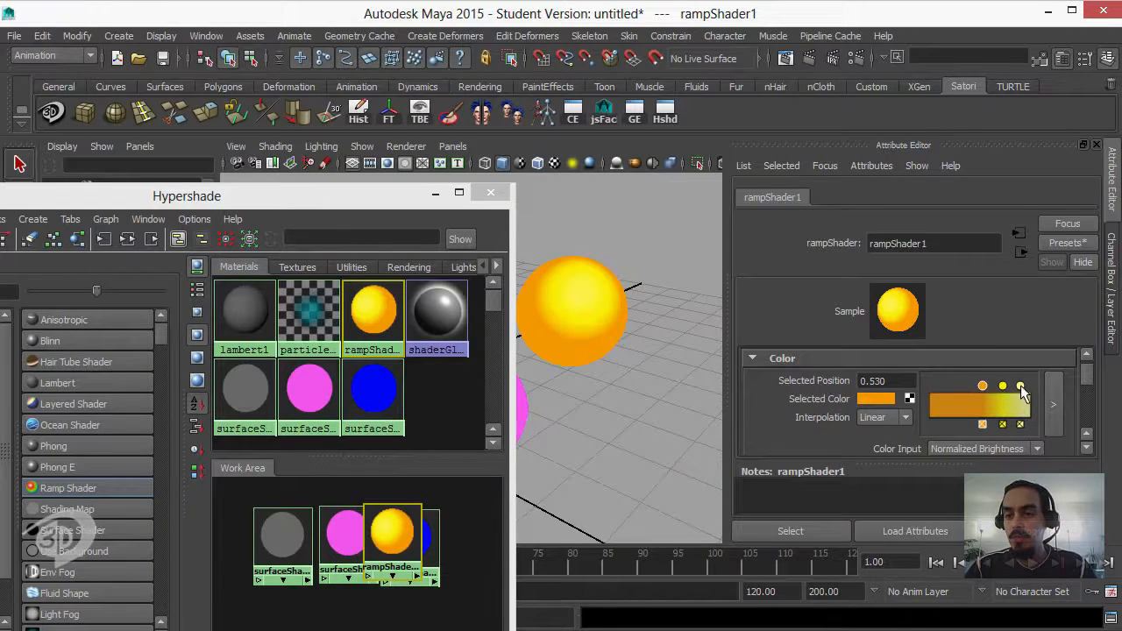
Move the pale yellow ramp marker to about 0.826 and set its Interpolation to None
left_click_drag(1020, 385, 1014, 388)
left_click(886, 417)
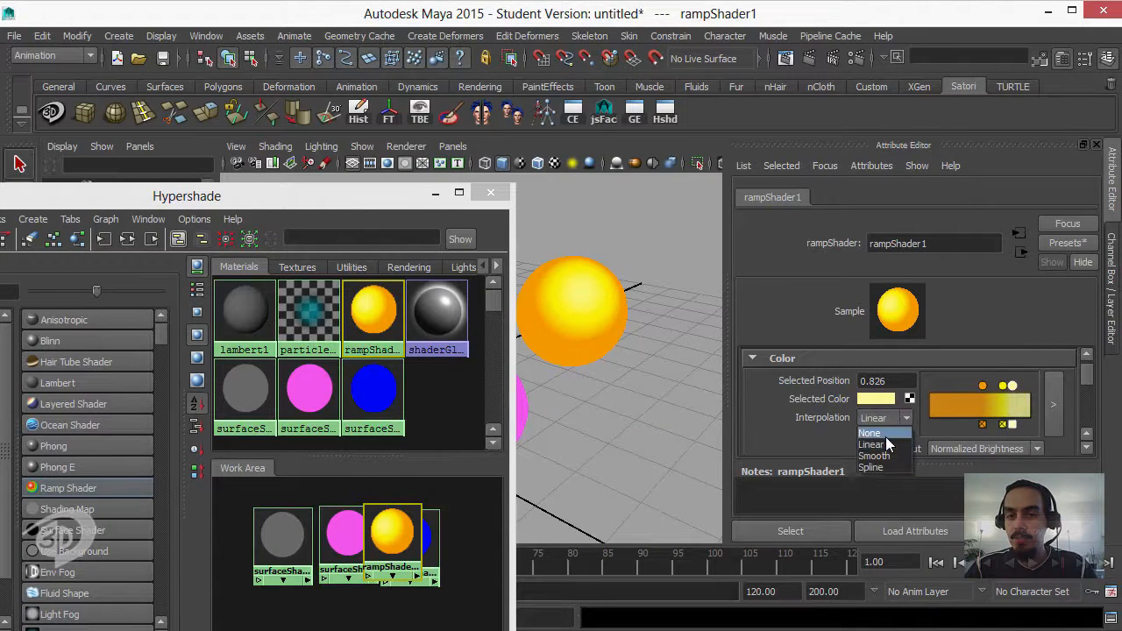
left_click(883, 433)
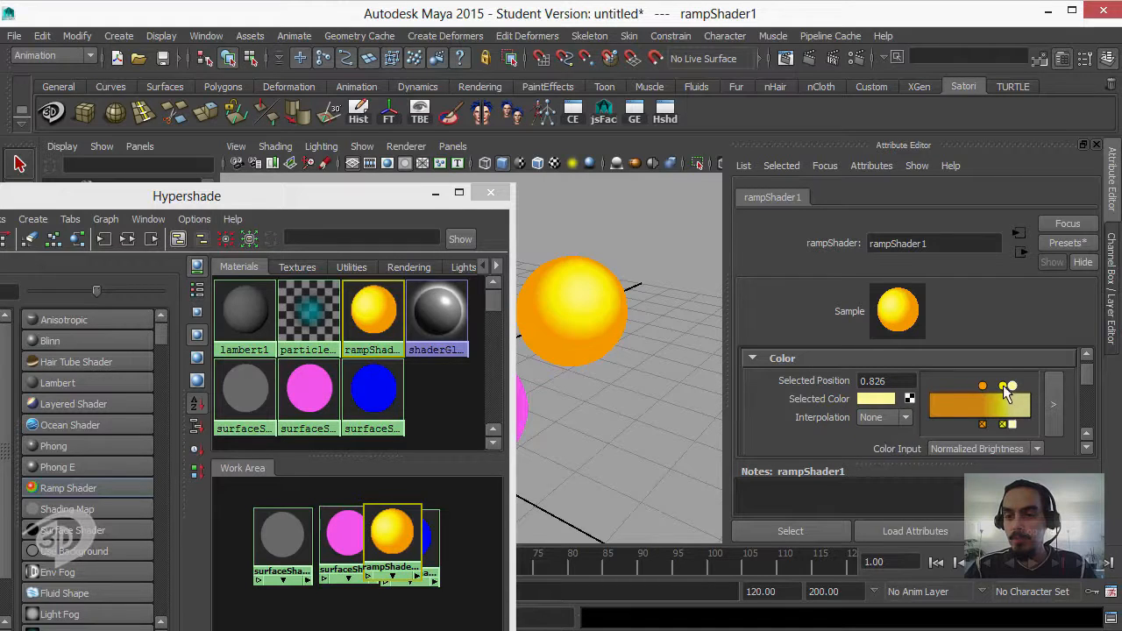
Set Interpolation to None for the yellow and orange ramp markers, with yellow at 0.643, and test-render the scene
left_click(1003, 385)
left_click(886, 417)
left_click(883, 434)
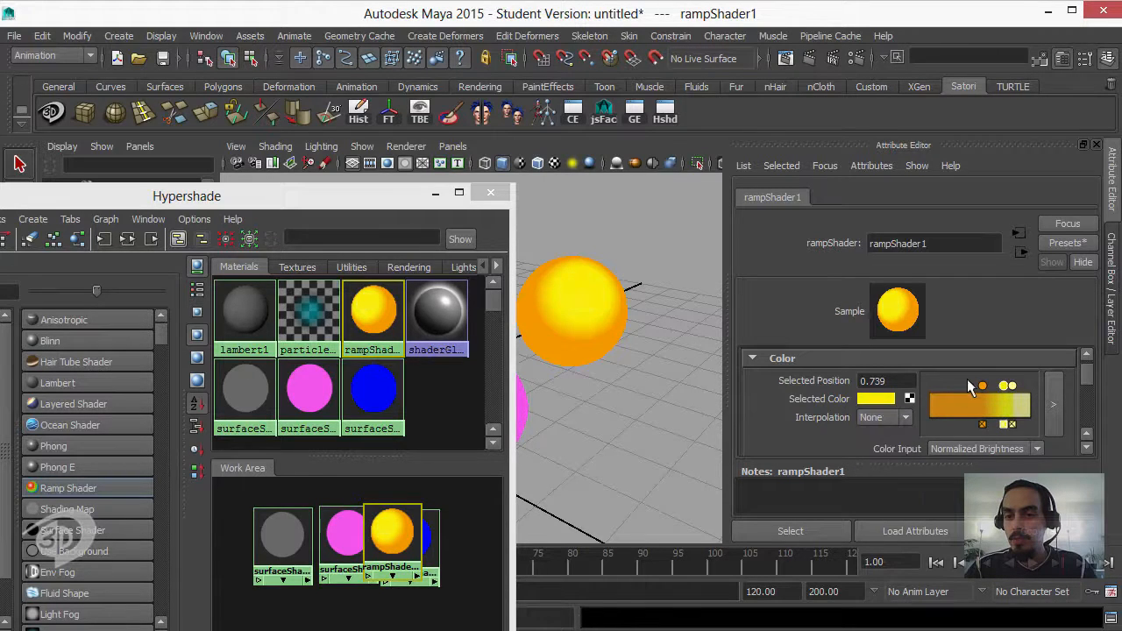
left_click(982, 386)
left_click(889, 417)
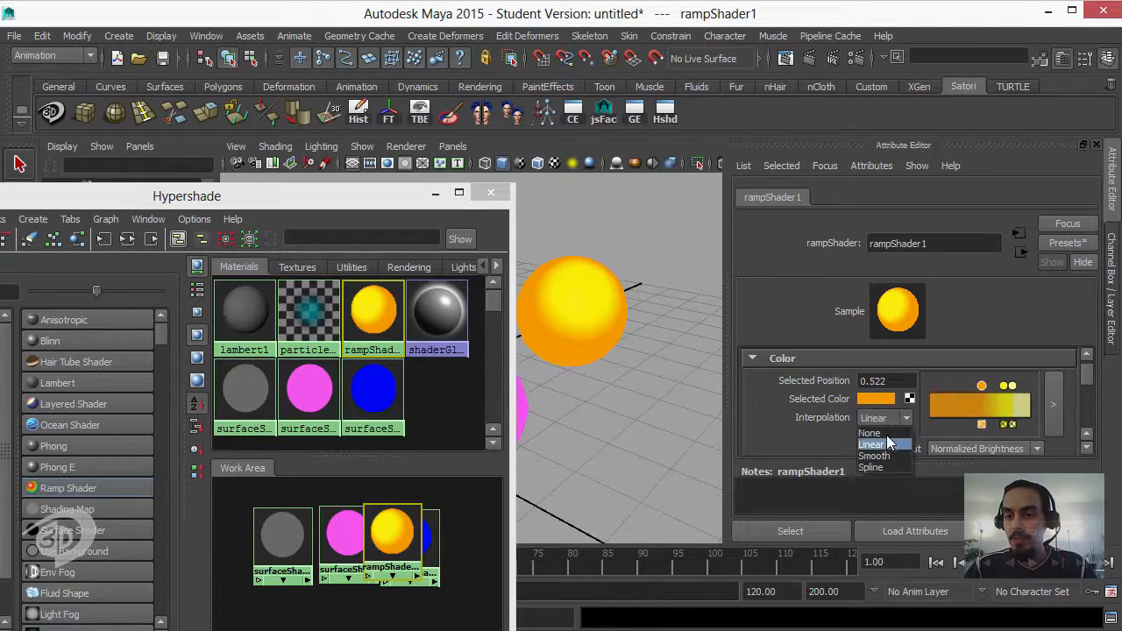
left_click(905, 433)
left_click_drag(1004, 384, 994, 386)
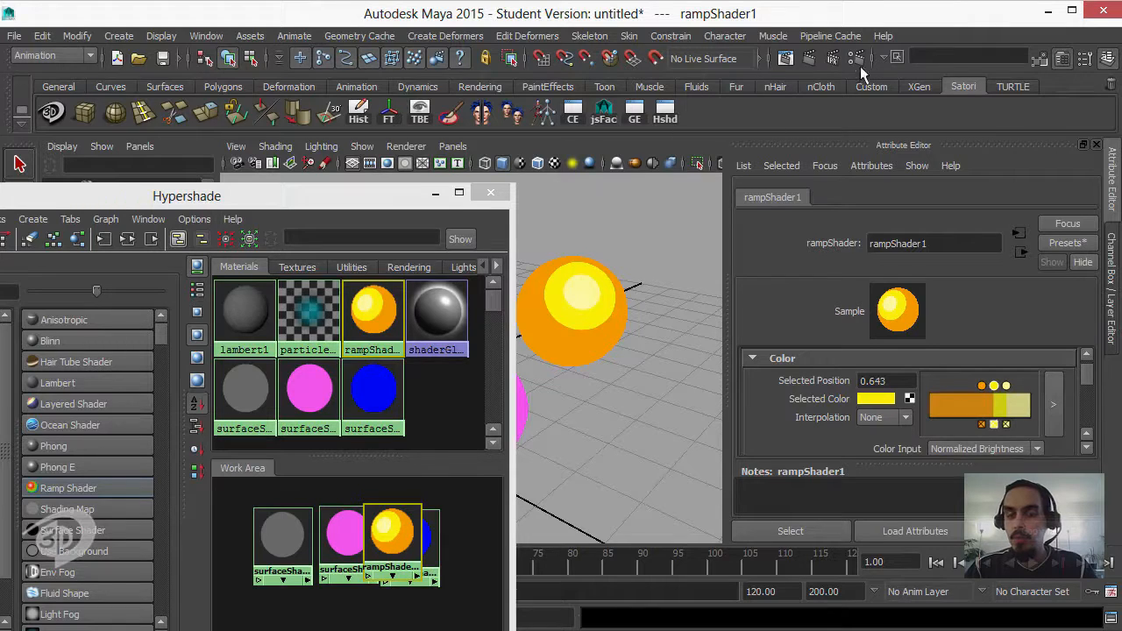
left_click(809, 58)
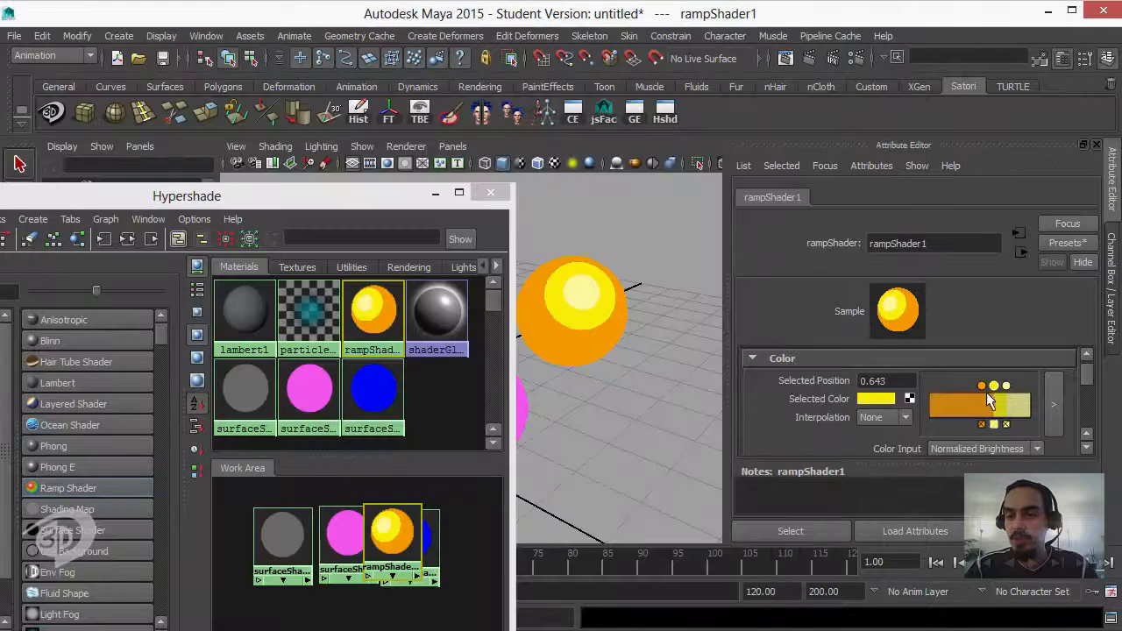
Move the orange and yellow ramp markers close together with yellow at 0.278, pale yellow at 0.791, and test-render the scene
left_click(982, 387)
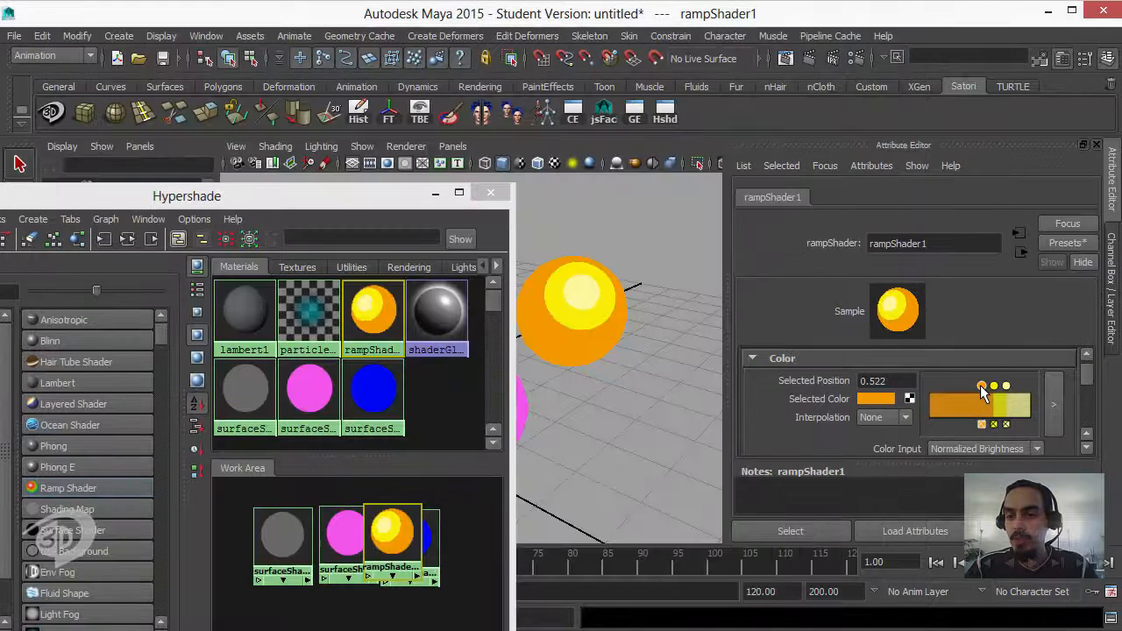
left_click_drag(982, 392, 956, 394)
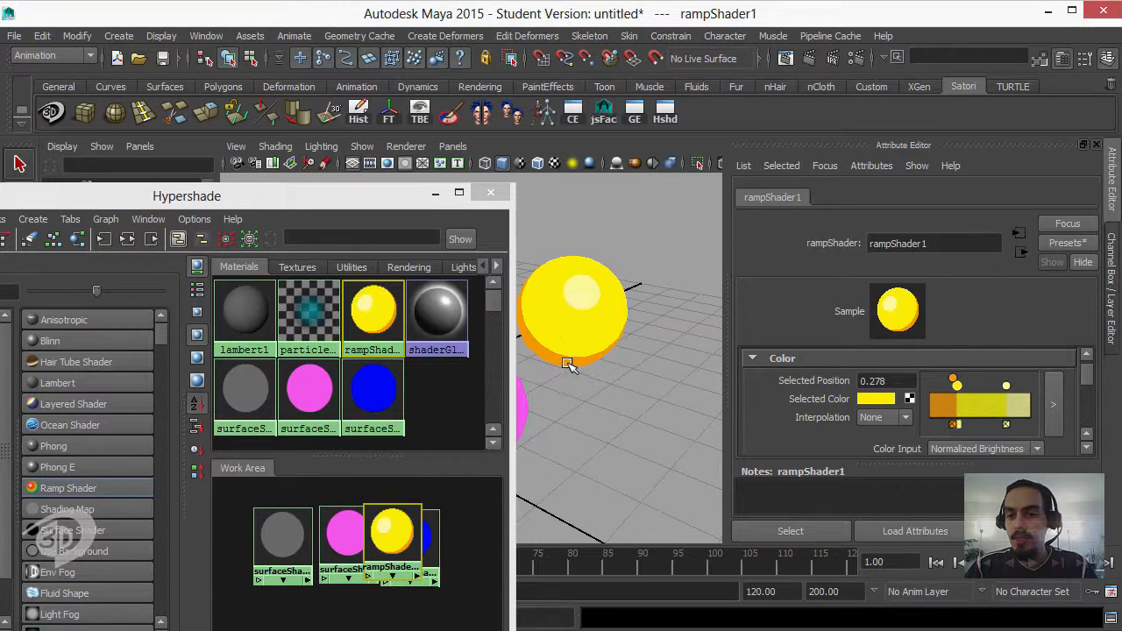
left_click_drag(1006, 385, 1008, 387)
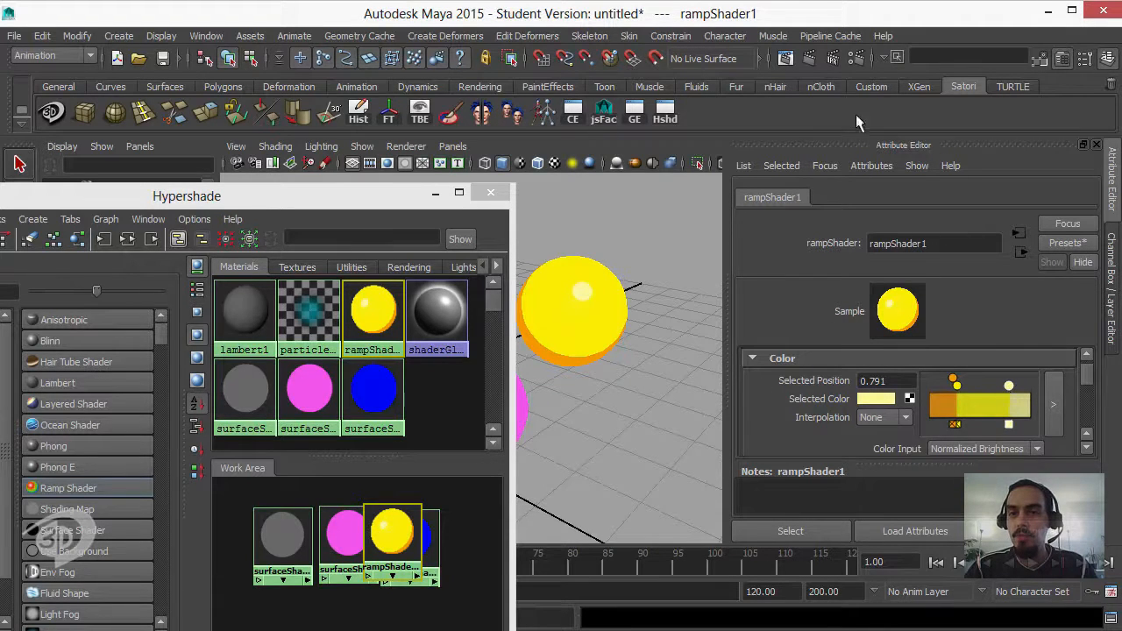
left_click(810, 57)
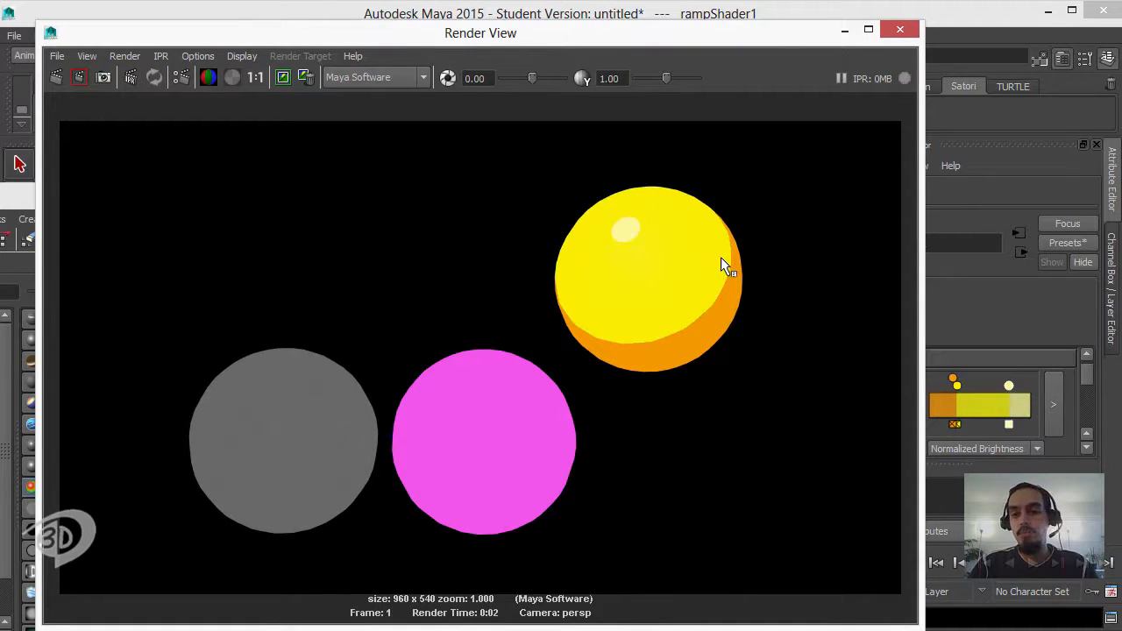
left_click(900, 32)
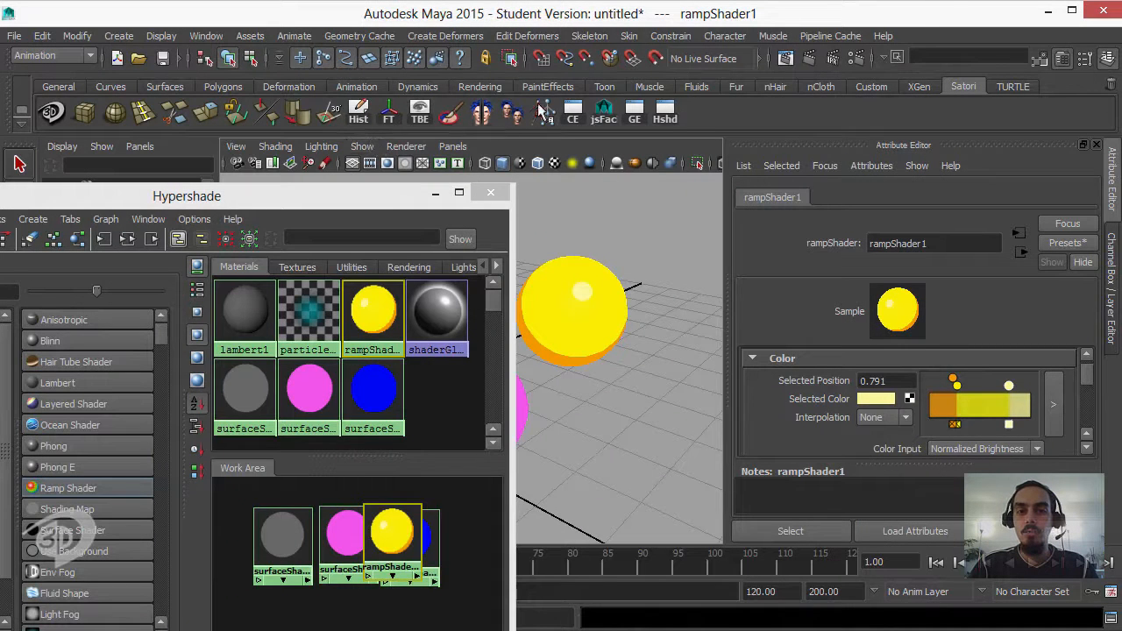
Add a new toon outline to the yellow ramp-shaded sphere and test-render the scene
left_click(604, 87)
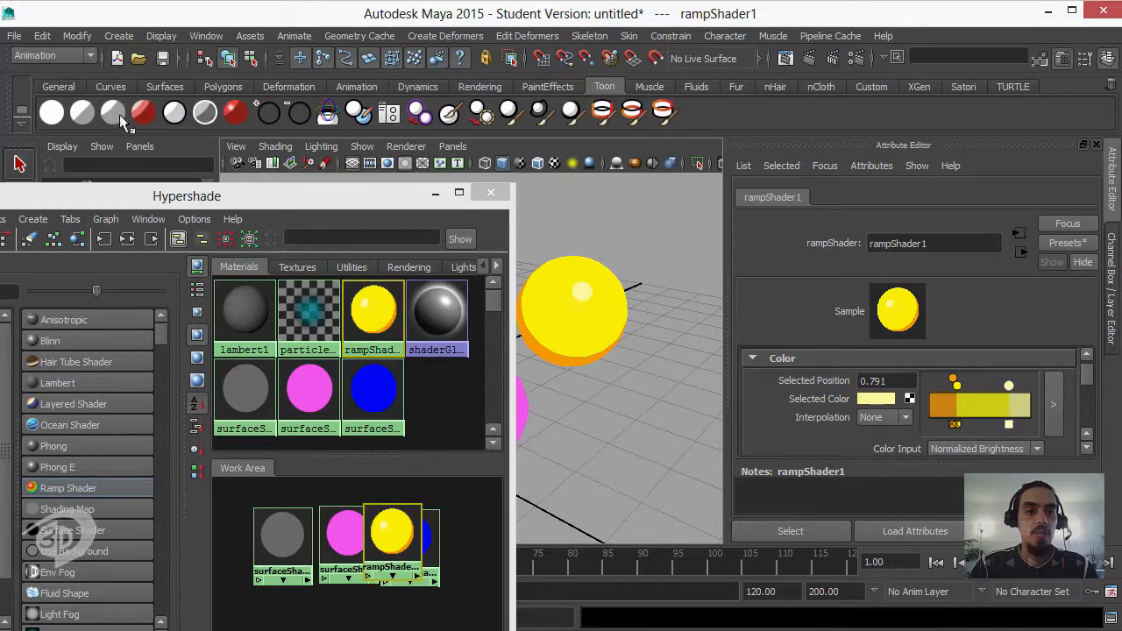
left_click(579, 279)
left_click(83, 56)
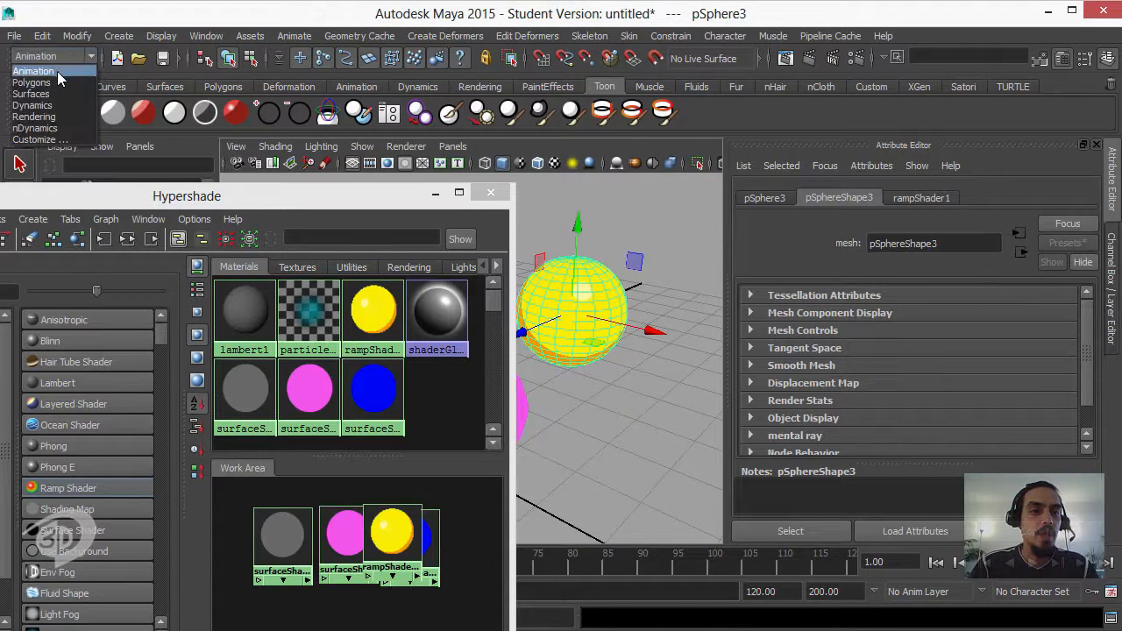
left_click(51, 117)
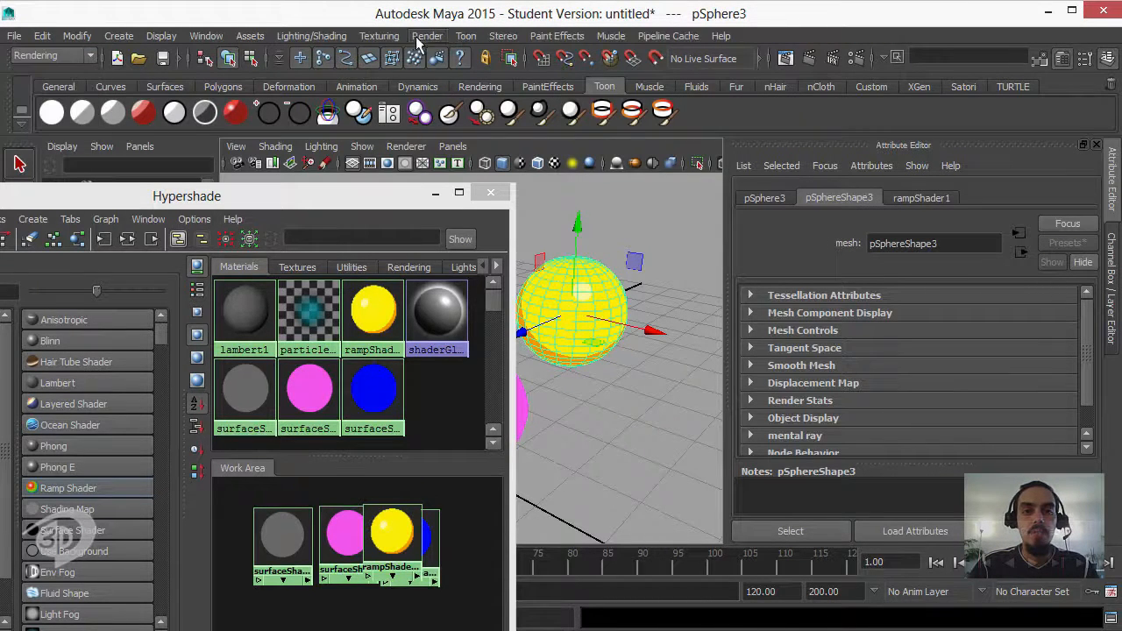
left_click(464, 39)
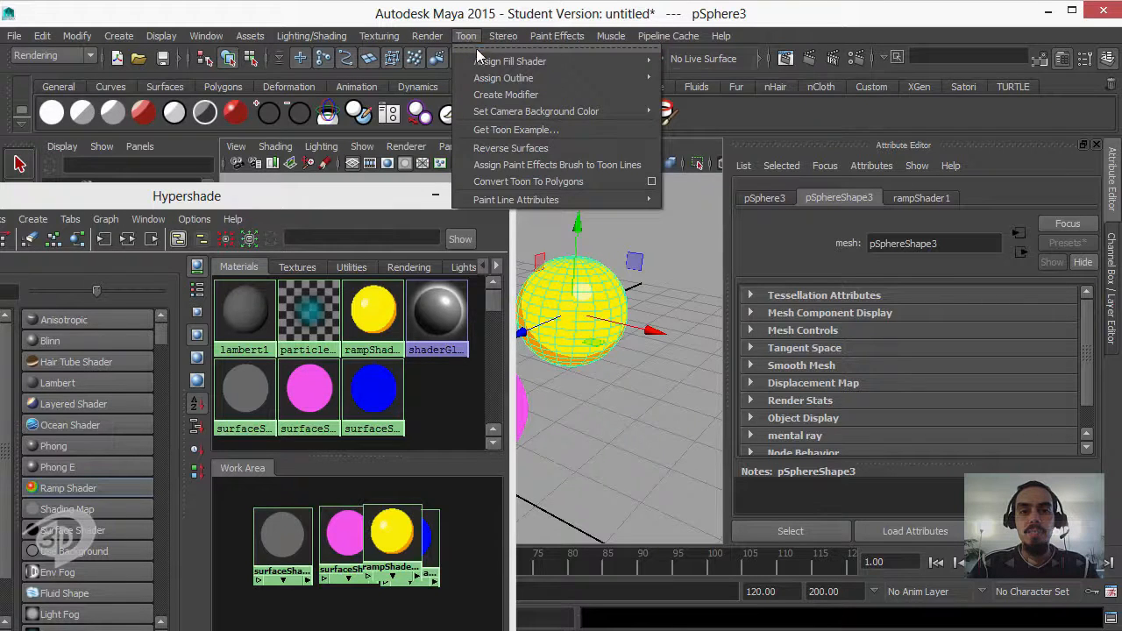
mouse_move(505, 80)
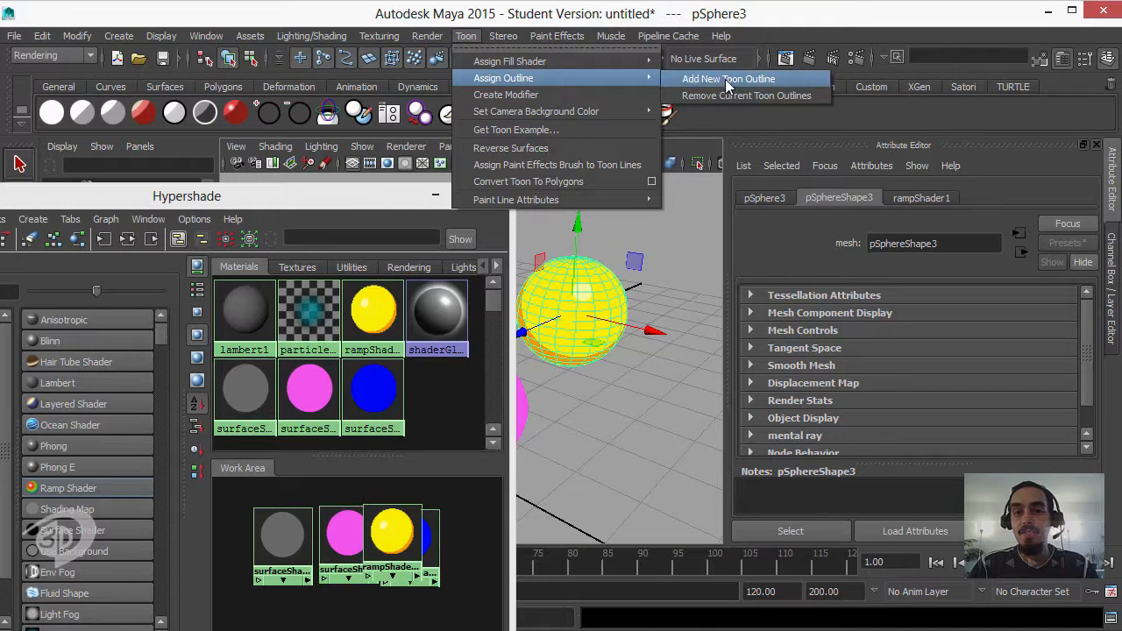
left_click(725, 79)
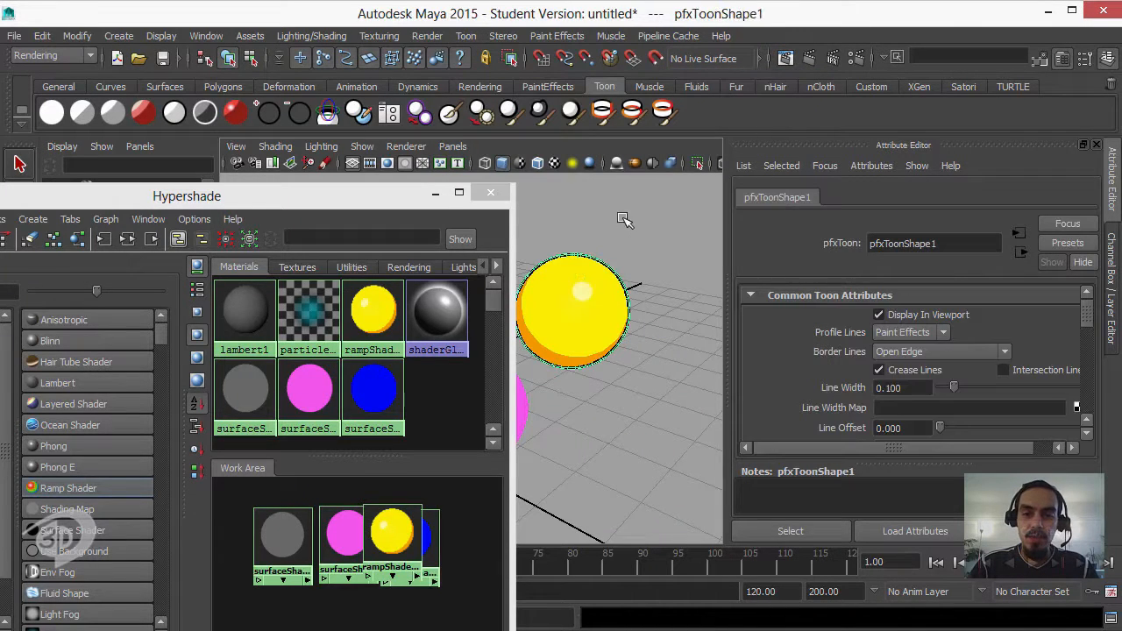
left_click(619, 228)
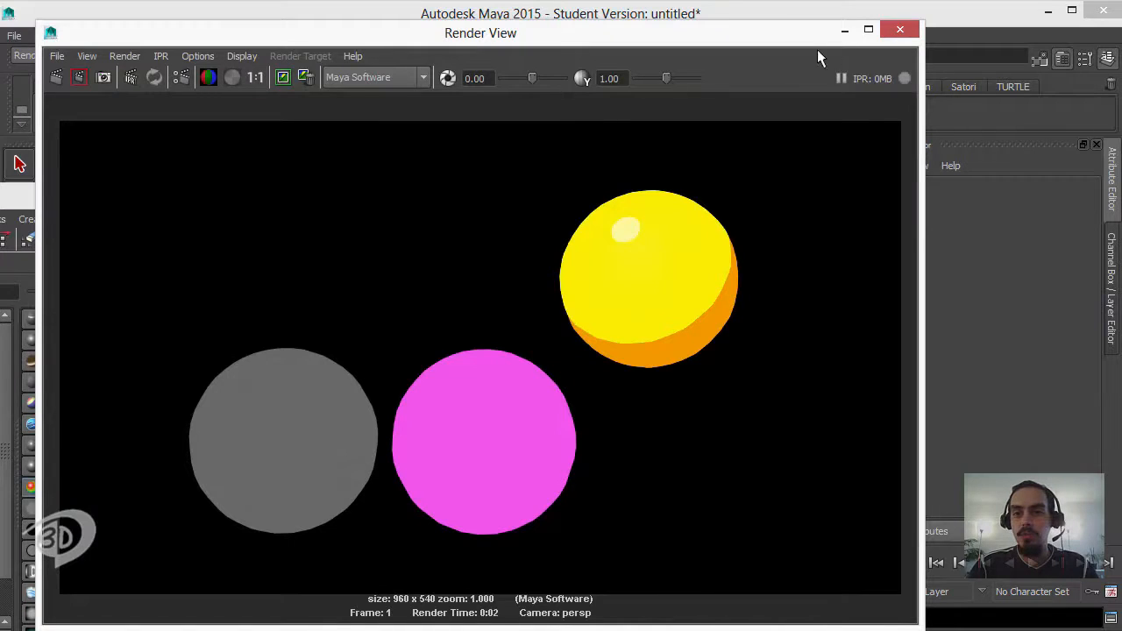
left_click(901, 32)
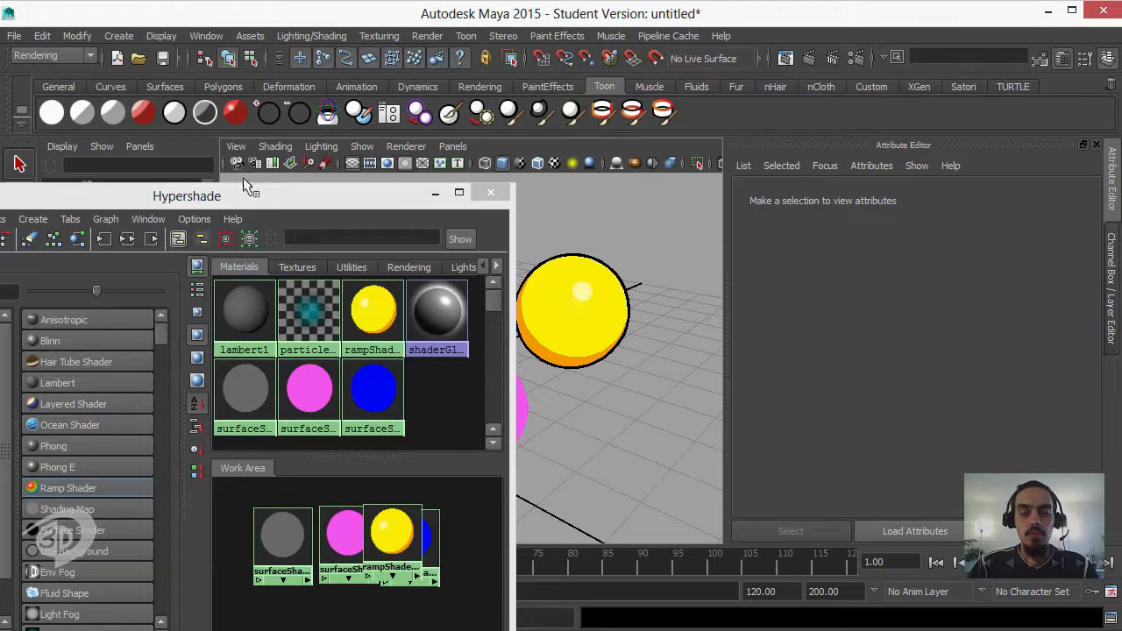
Set the persp camera's environment Background Color to white and test-render the outlined sphere
left_click(684, 254)
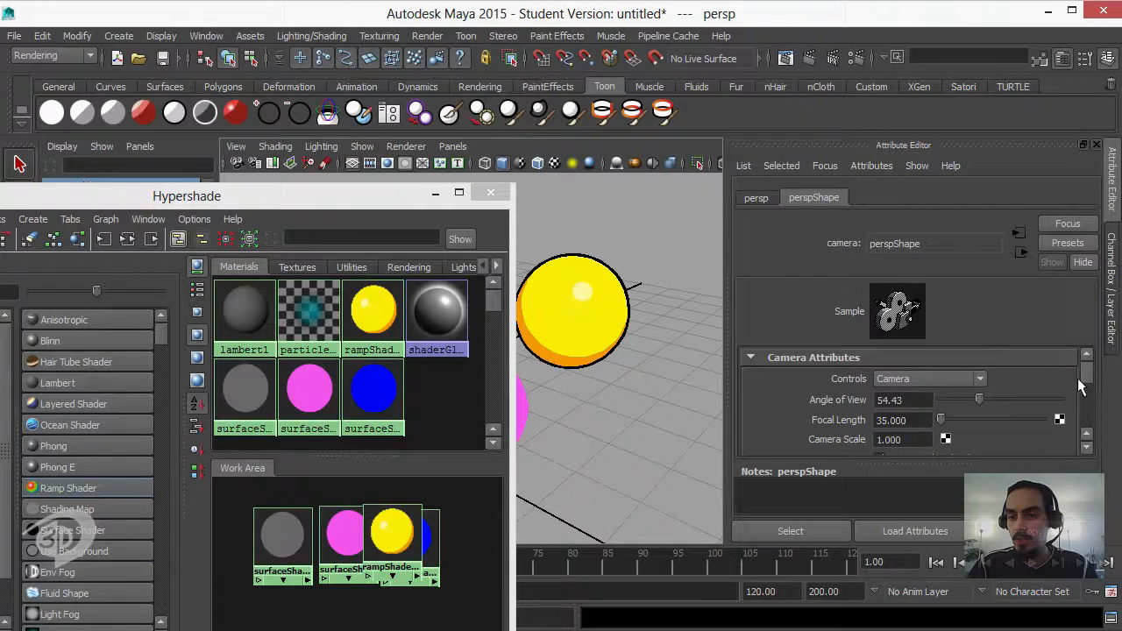
left_click_drag(1078, 380, 1086, 424)
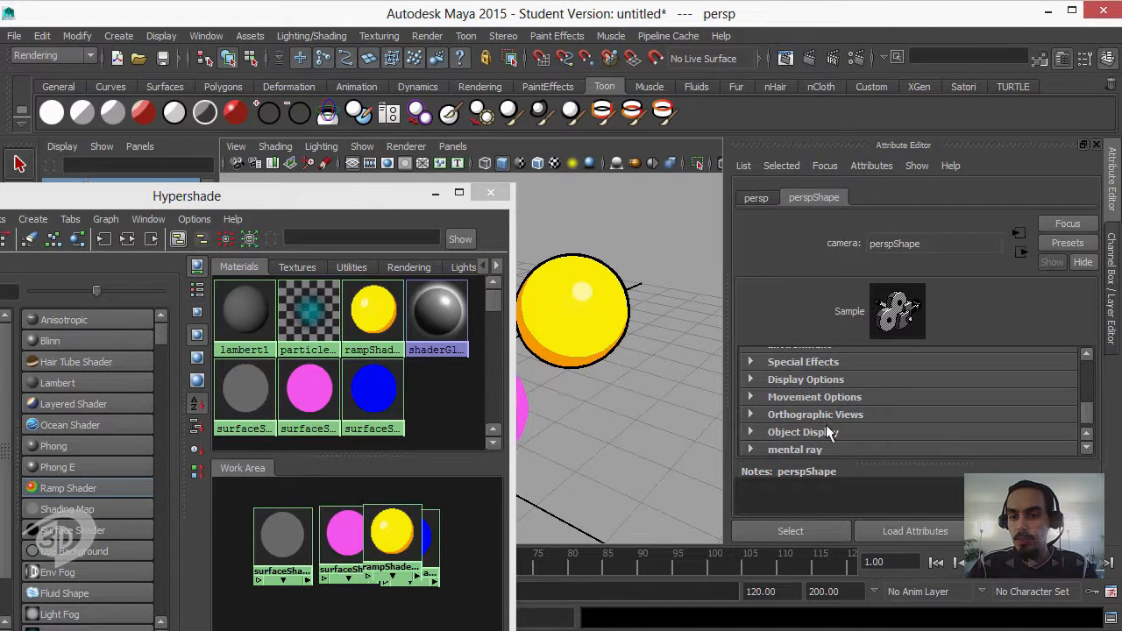
left_click(1086, 450)
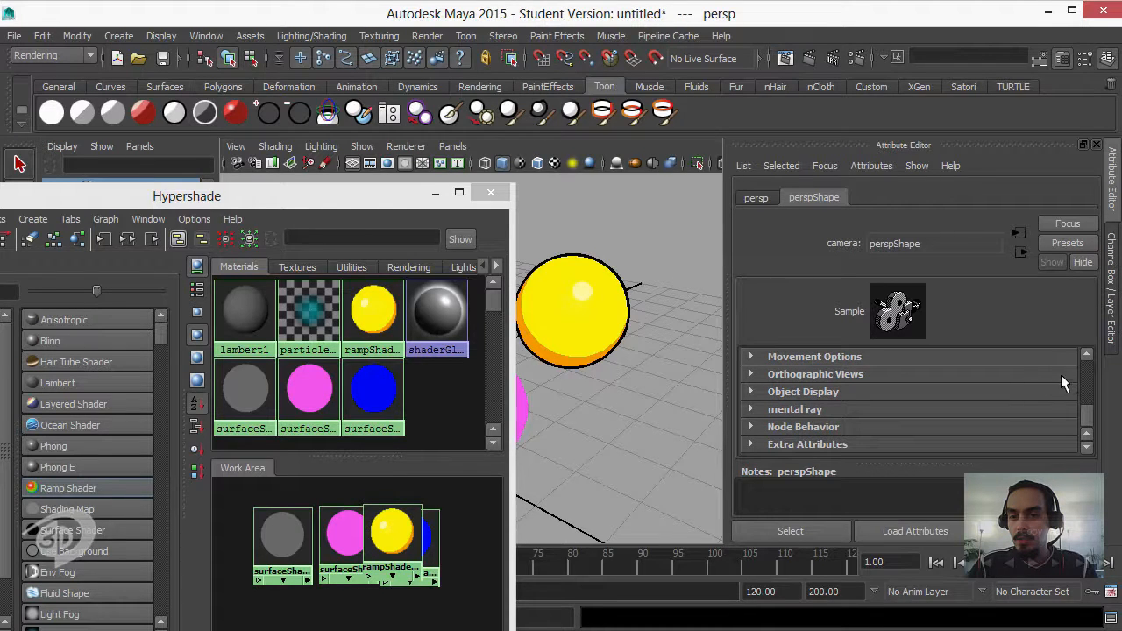
left_click(847, 392)
left_click(843, 390)
left_click(1086, 355)
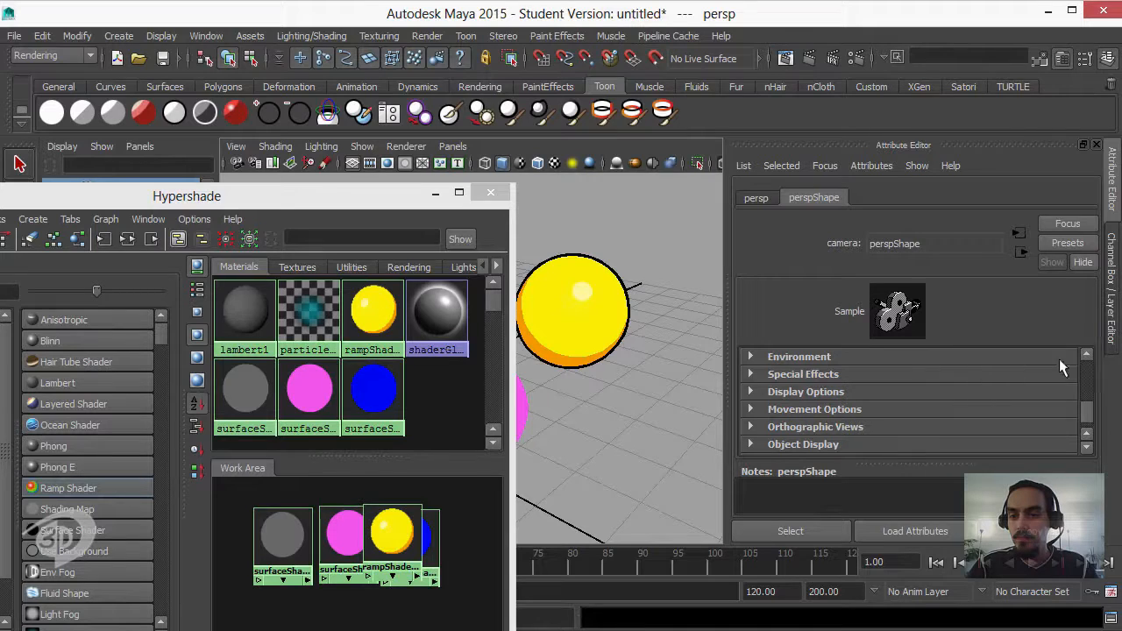
scroll(1079, 357, "up", 1)
left_click(856, 358)
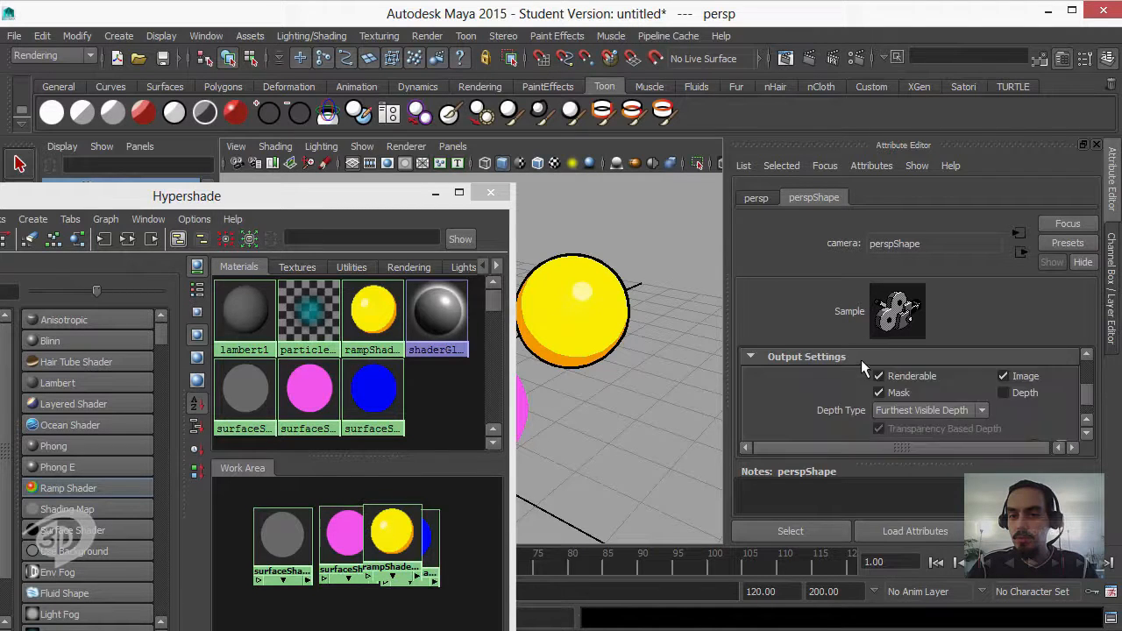
left_click(853, 356)
left_click(828, 375)
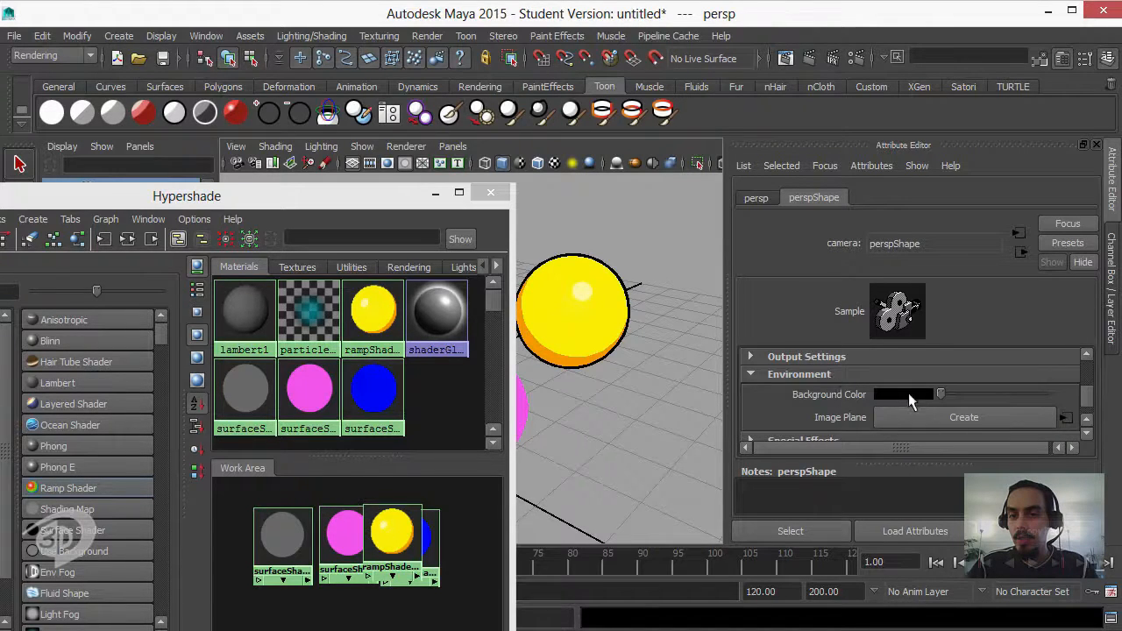
left_click_drag(941, 393, 1052, 394)
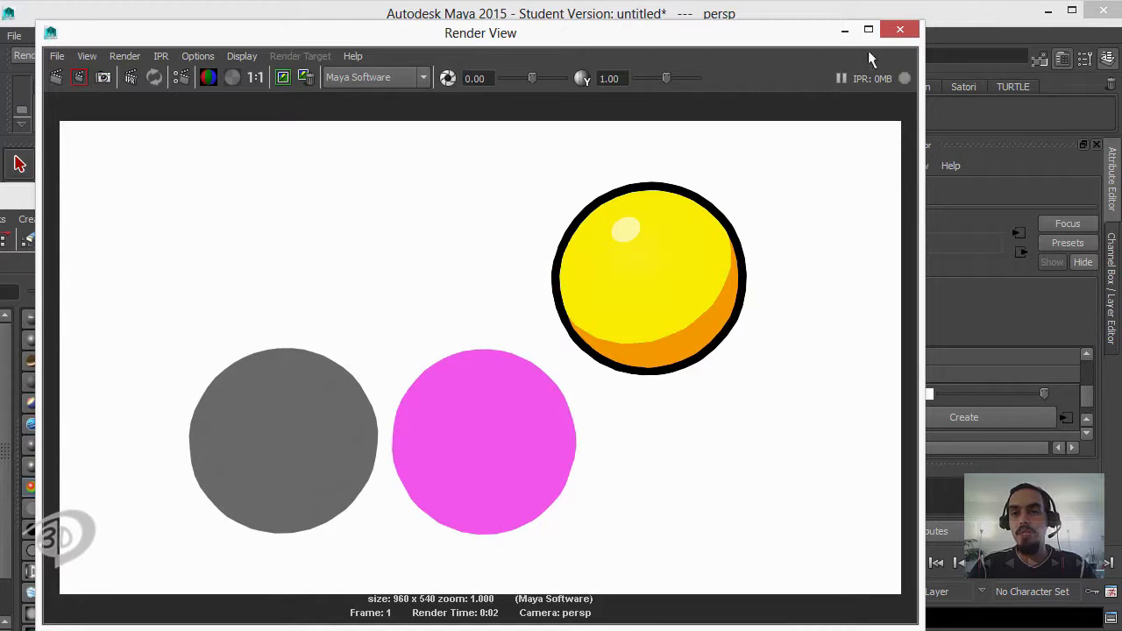
left_click(845, 31)
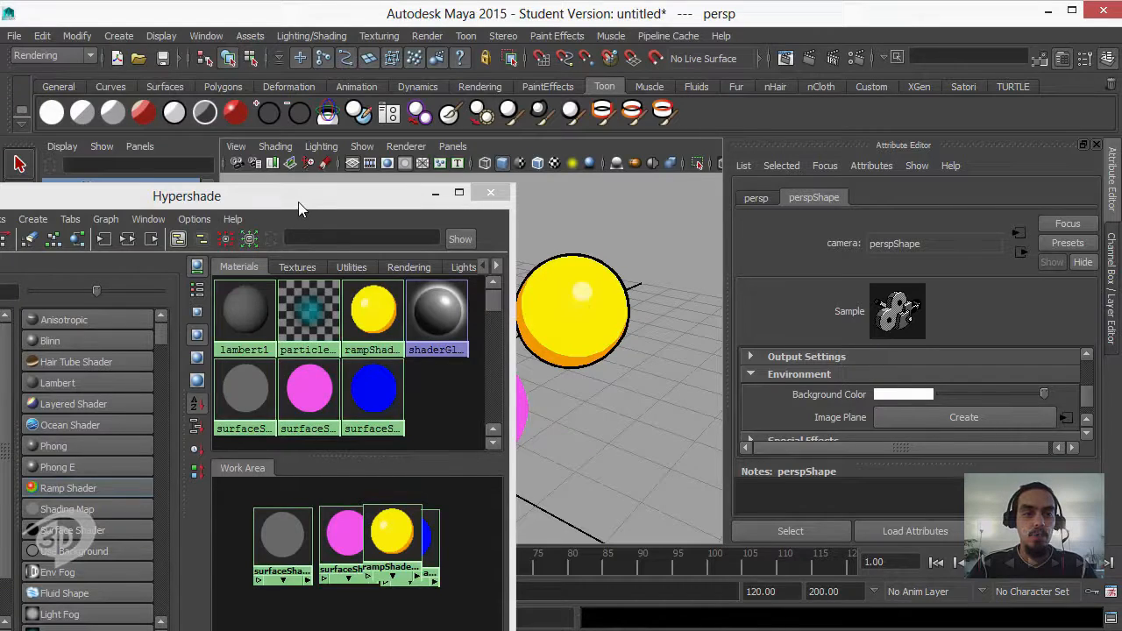
Set the Line Width of the pfxToon1 outline to 0.010 and test-render the scene
left_click_drag(298, 196, 384, 453)
left_click(117, 314)
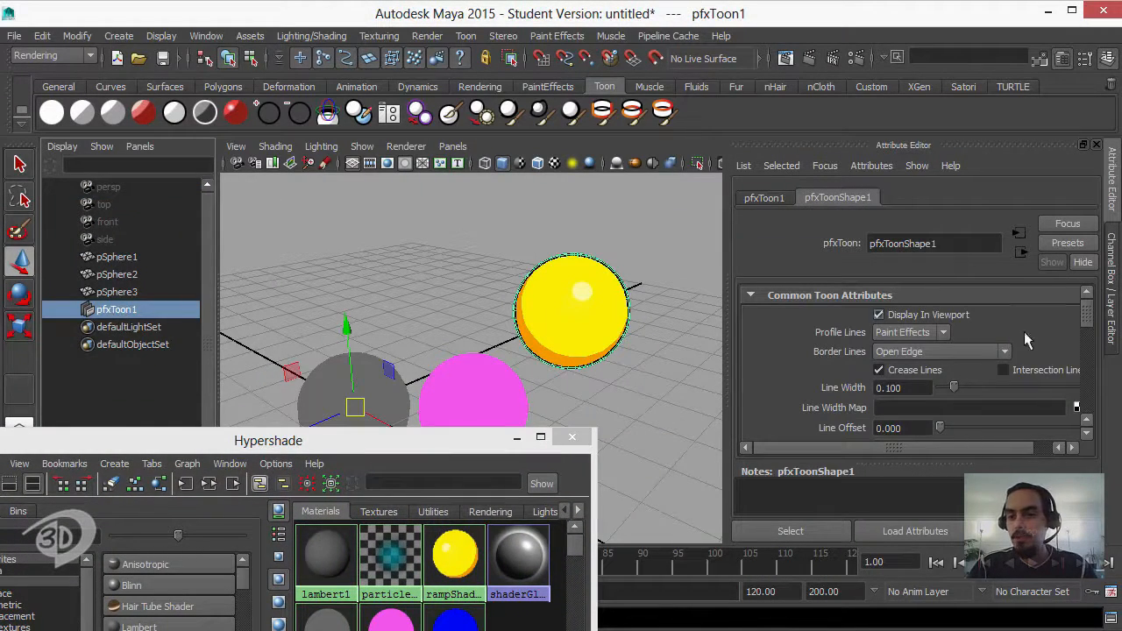
left_click(887, 389)
type("0")
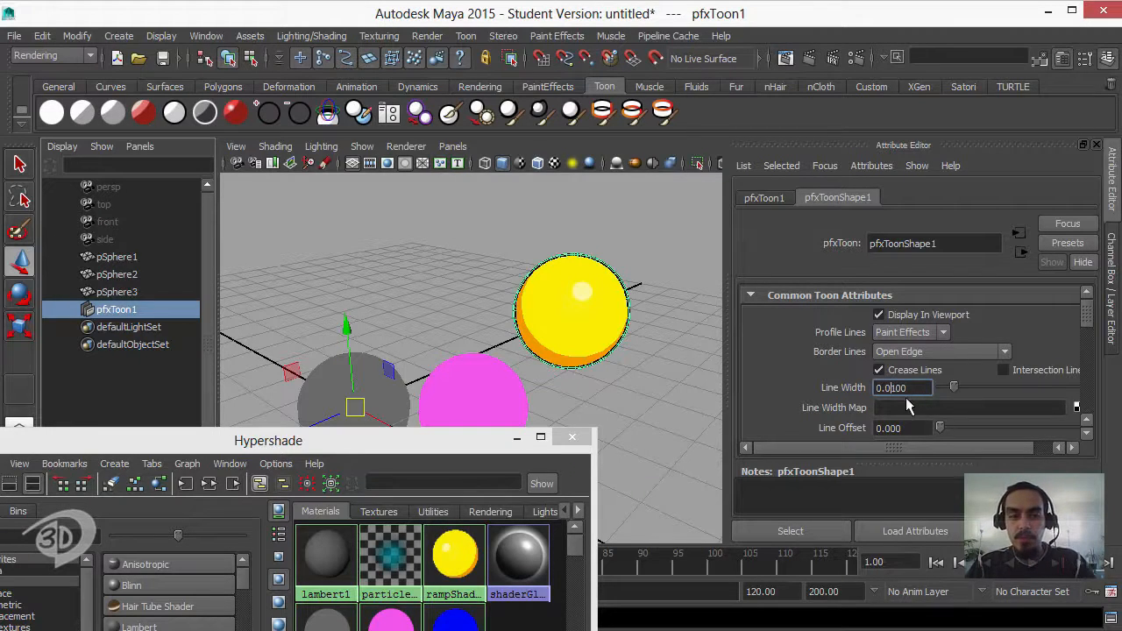
key("Return")
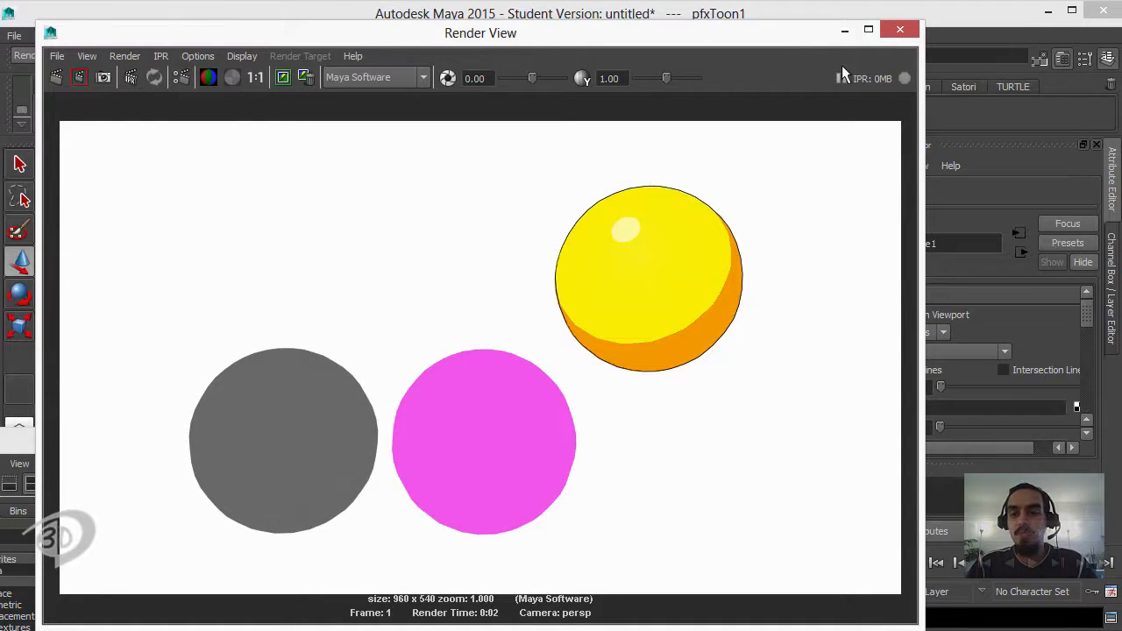
left_click(844, 30)
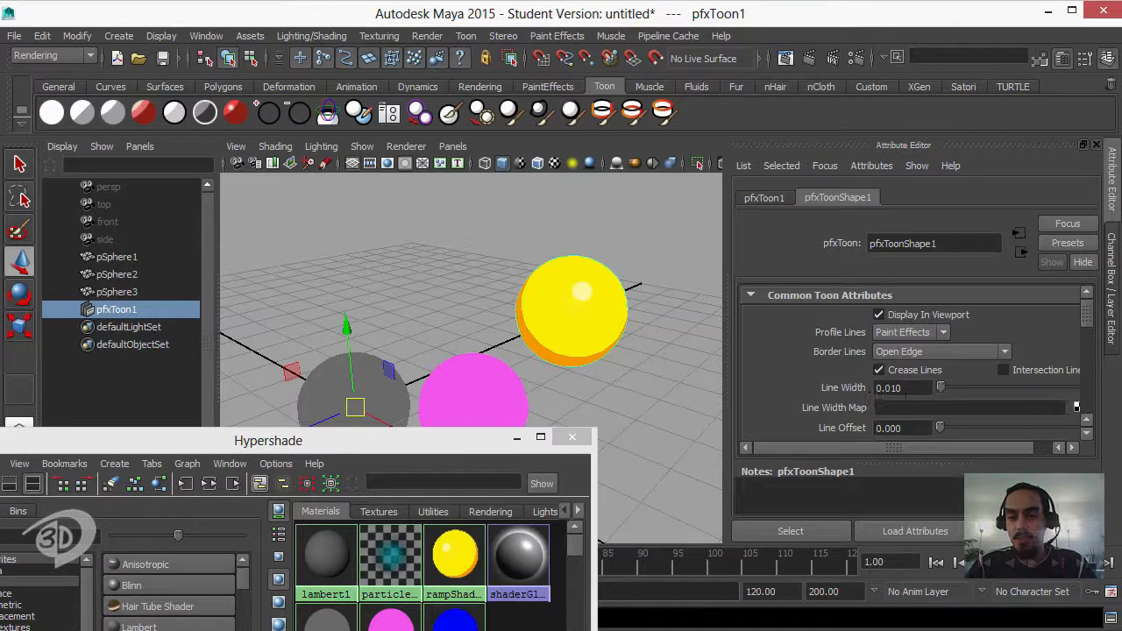
left_click(916, 389)
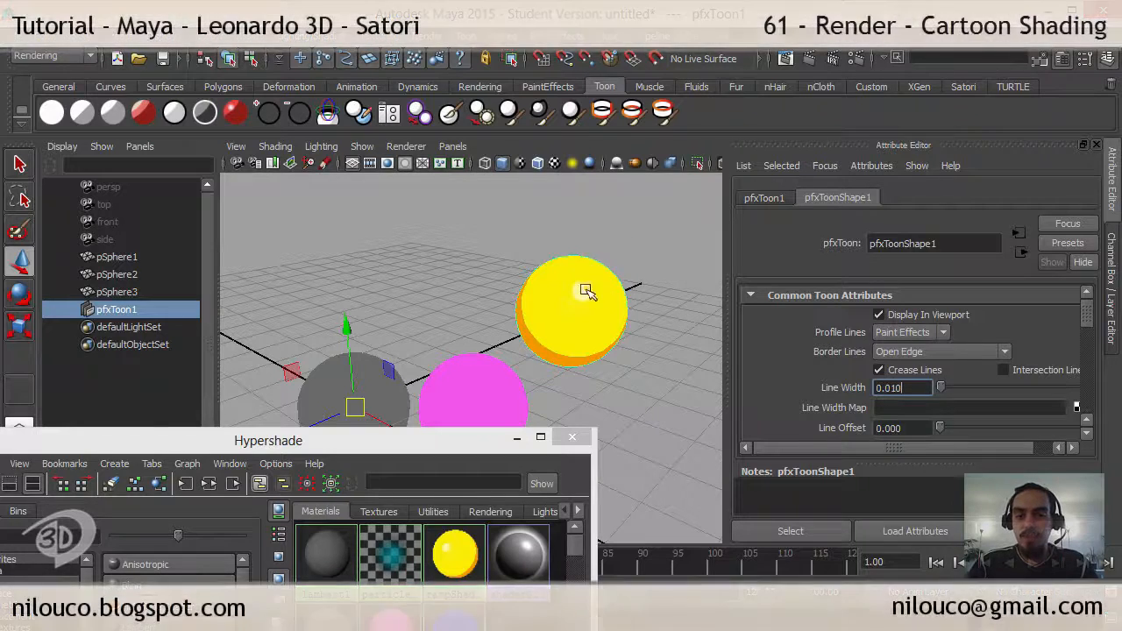
left_click(609, 242)
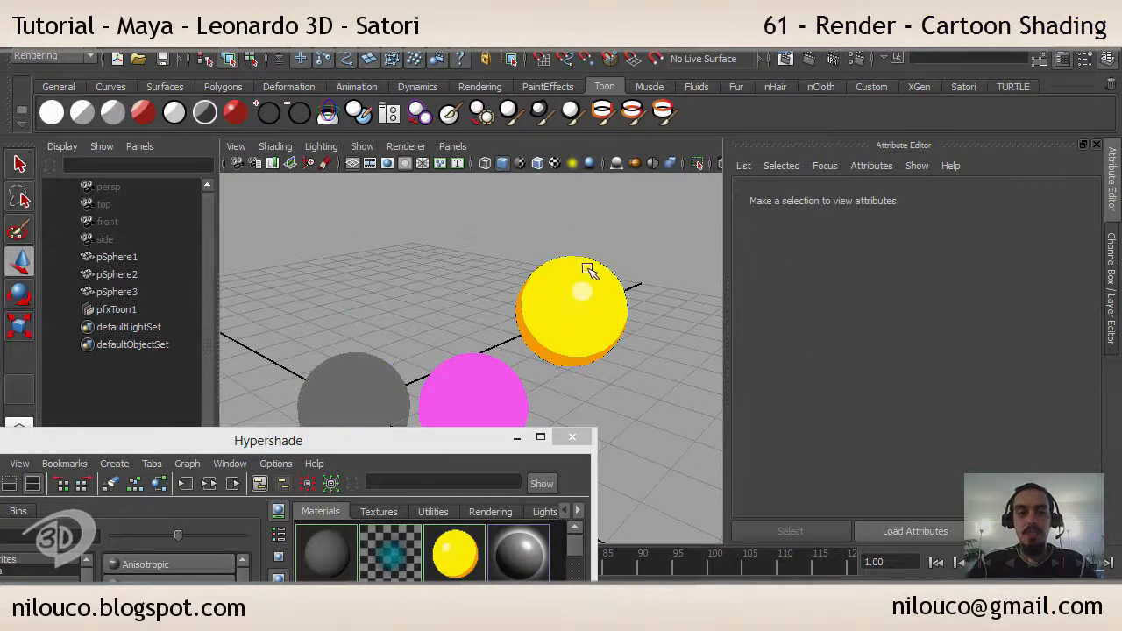